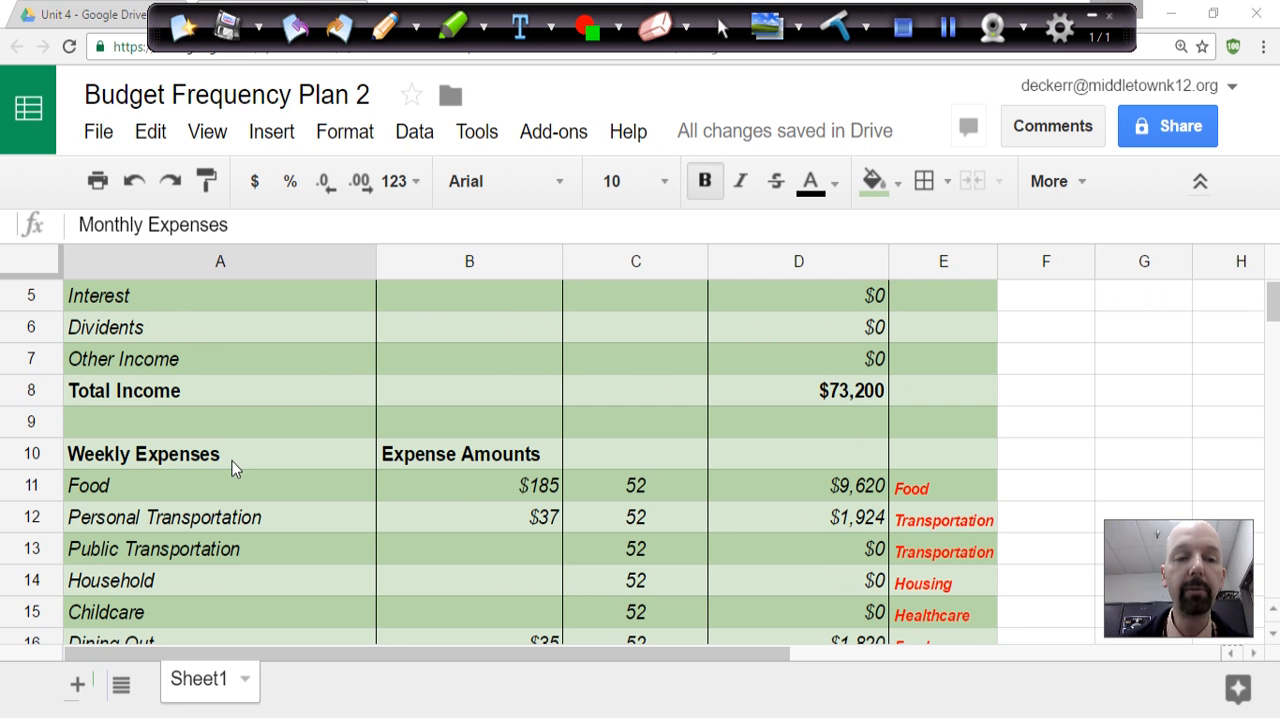
Examine the income and expense rows, the red category labels in column E and the category headings in columns F to O.
left_click(237, 458)
scroll(236, 480, "down", 3)
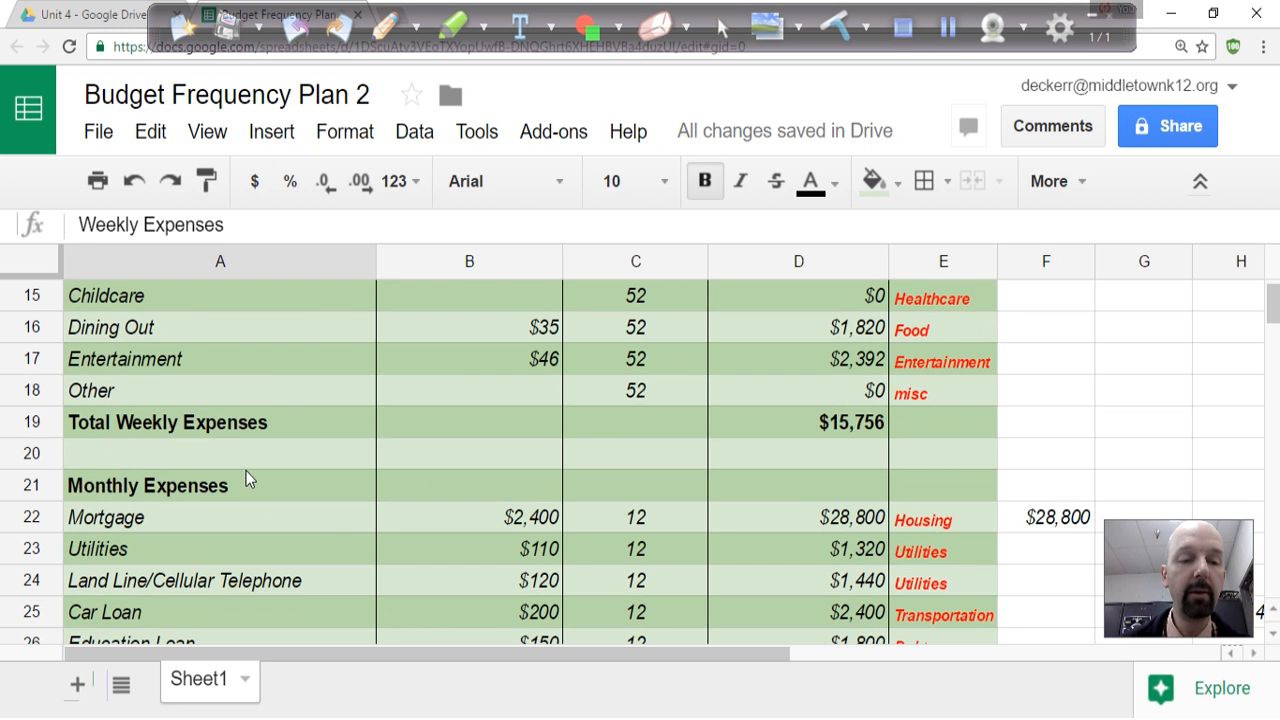
left_click(231, 503)
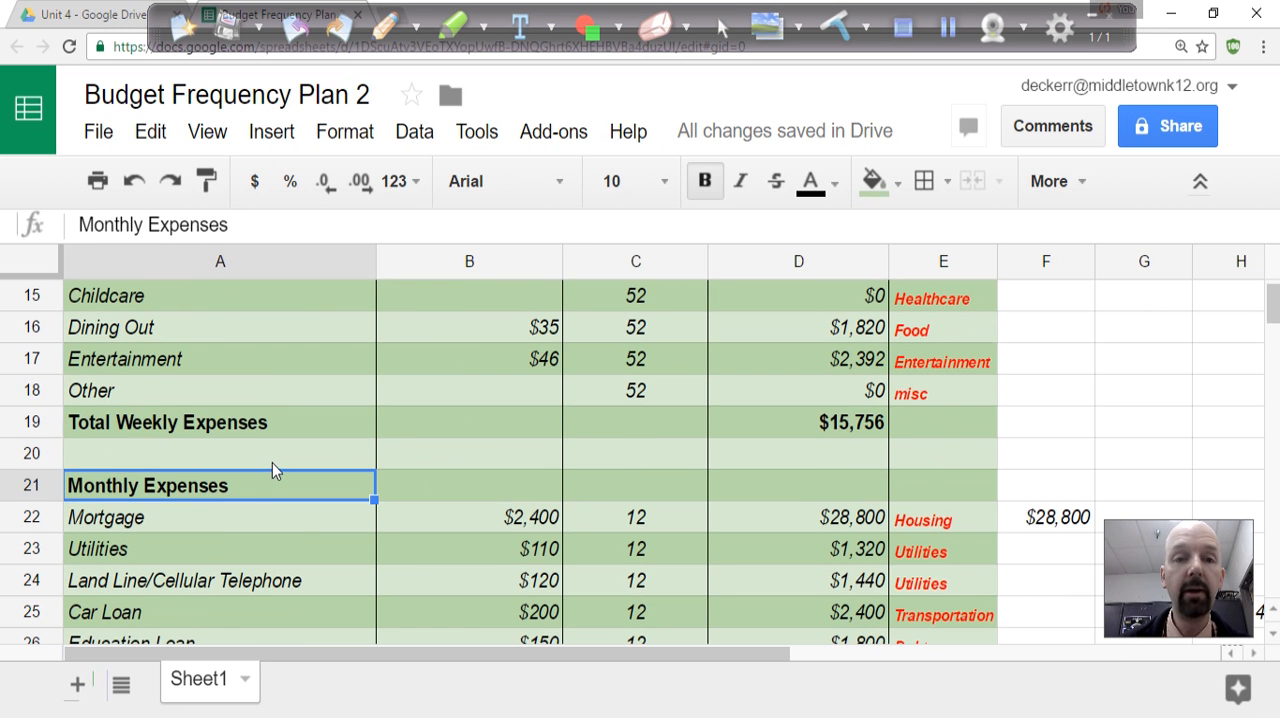
scroll(272, 463, "up", 5)
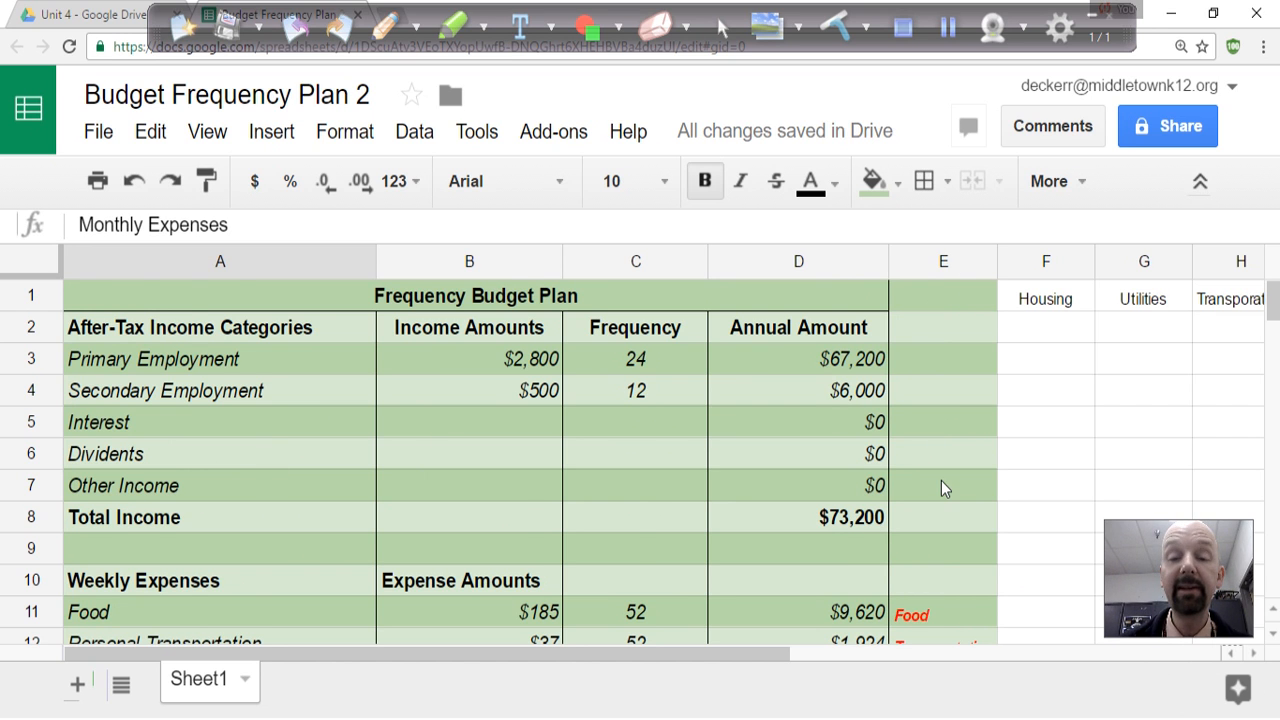
scroll(941, 480, "down", 1)
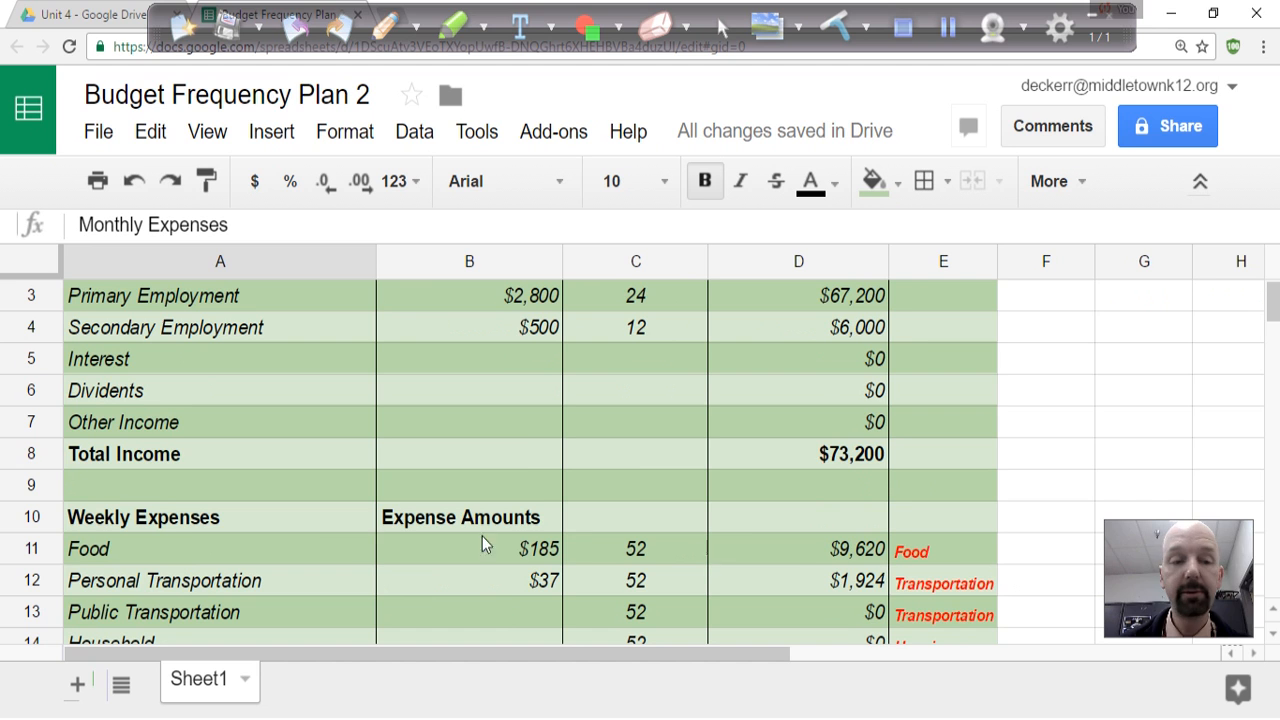
scroll(937, 560, "down", 1)
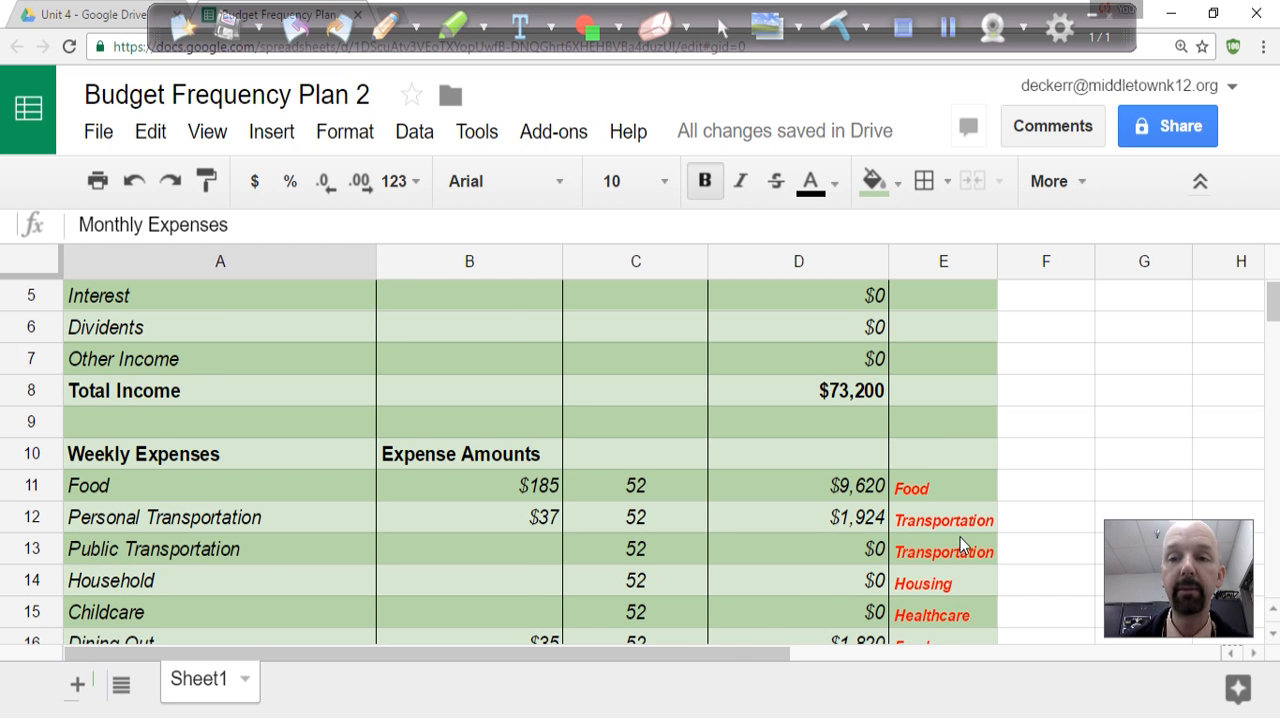
scroll(960, 540, "up", 2)
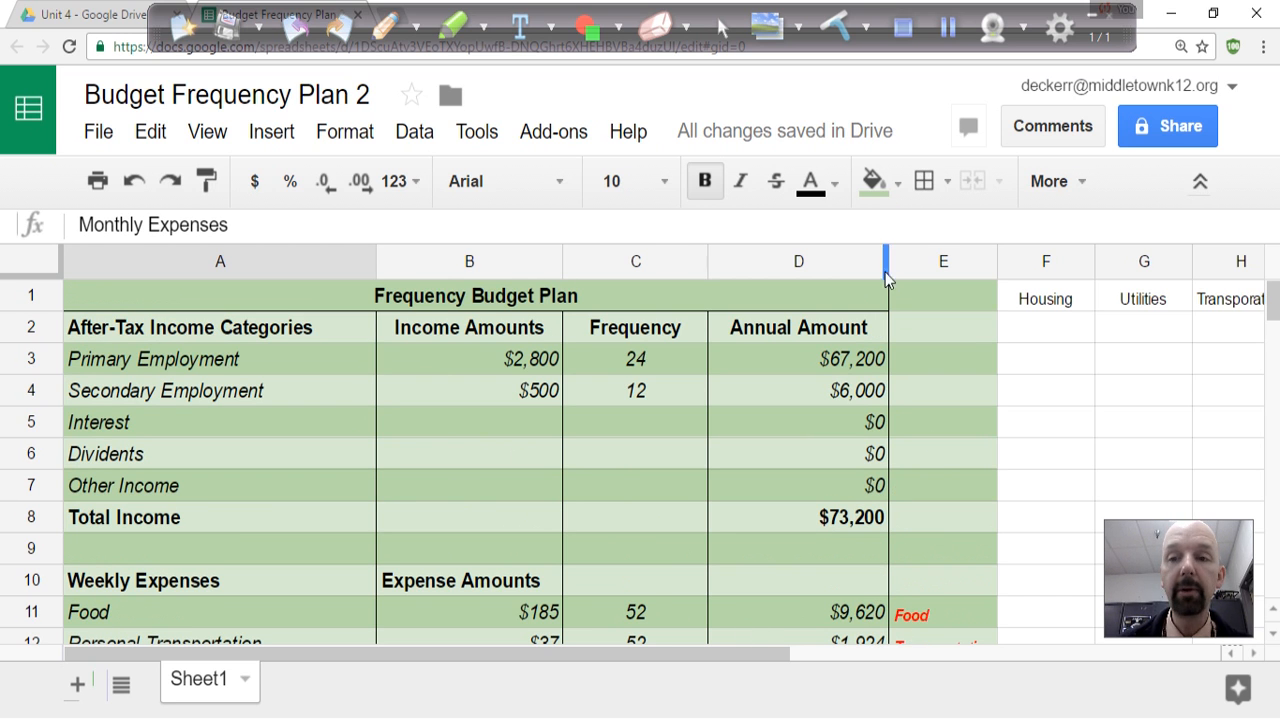
left_click_drag(629, 654, 1111, 674)
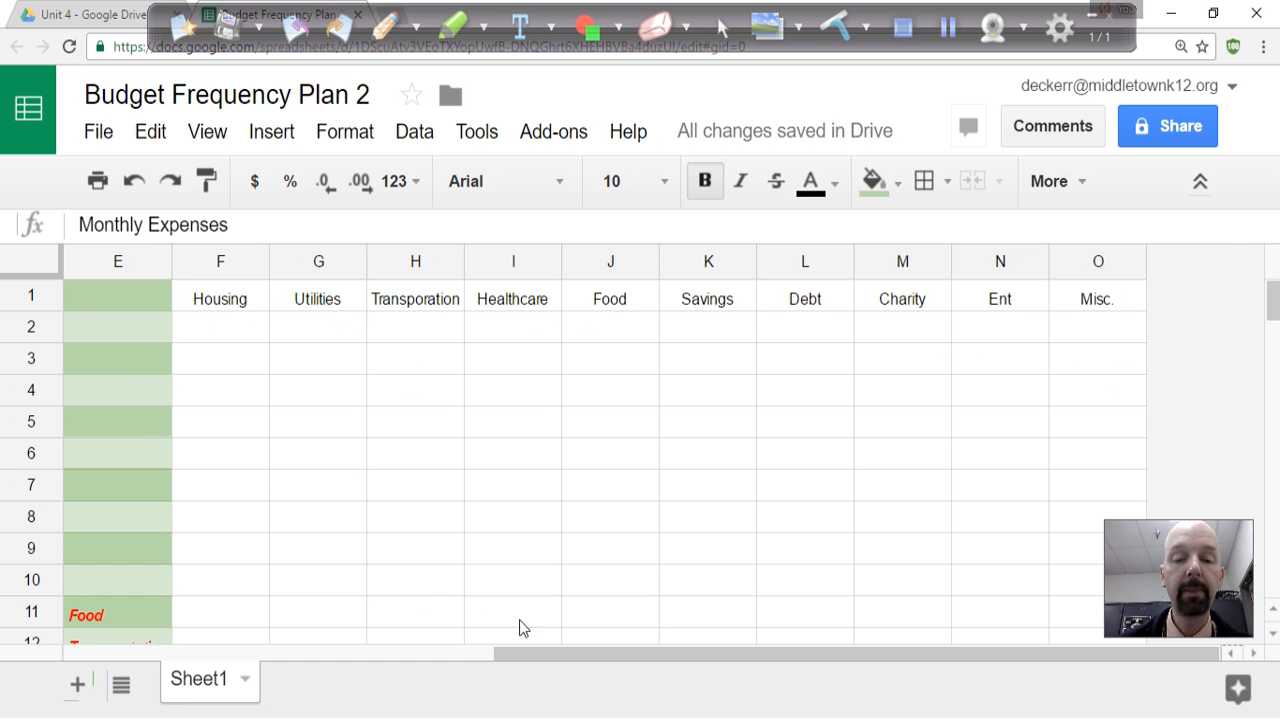
left_click_drag(530, 653, 602, 671)
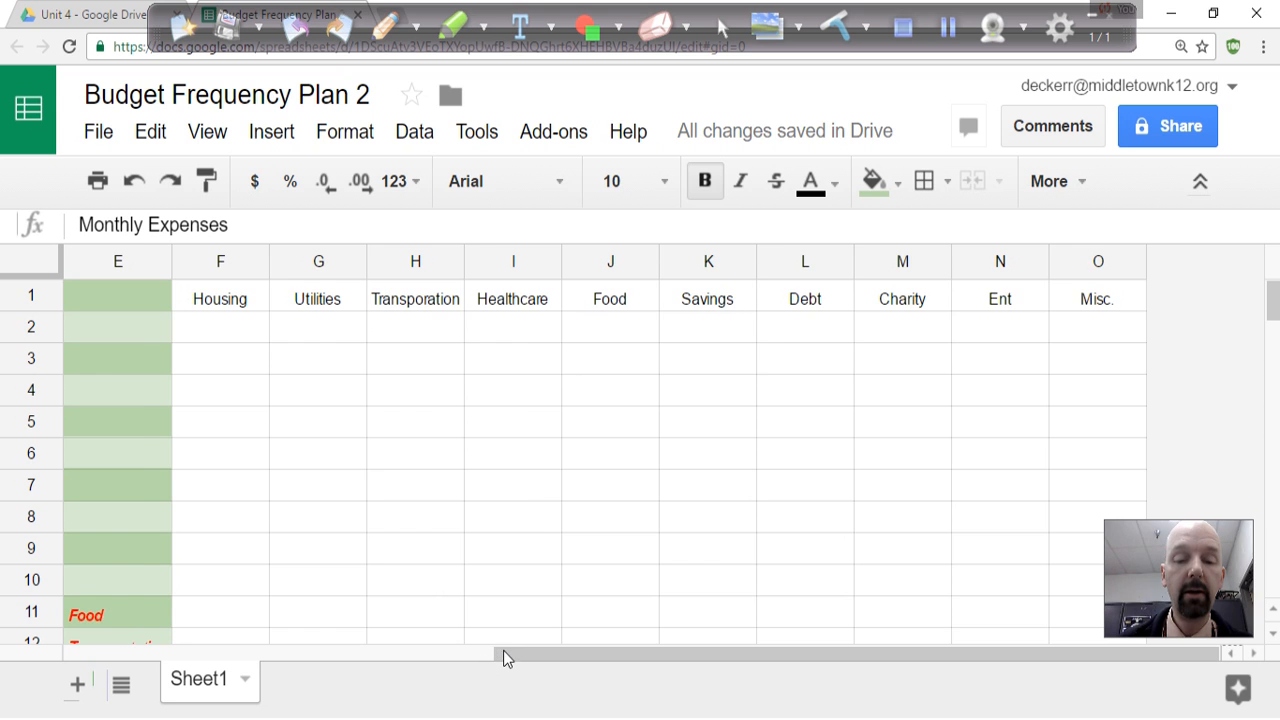
left_click_drag(503, 654, 495, 654)
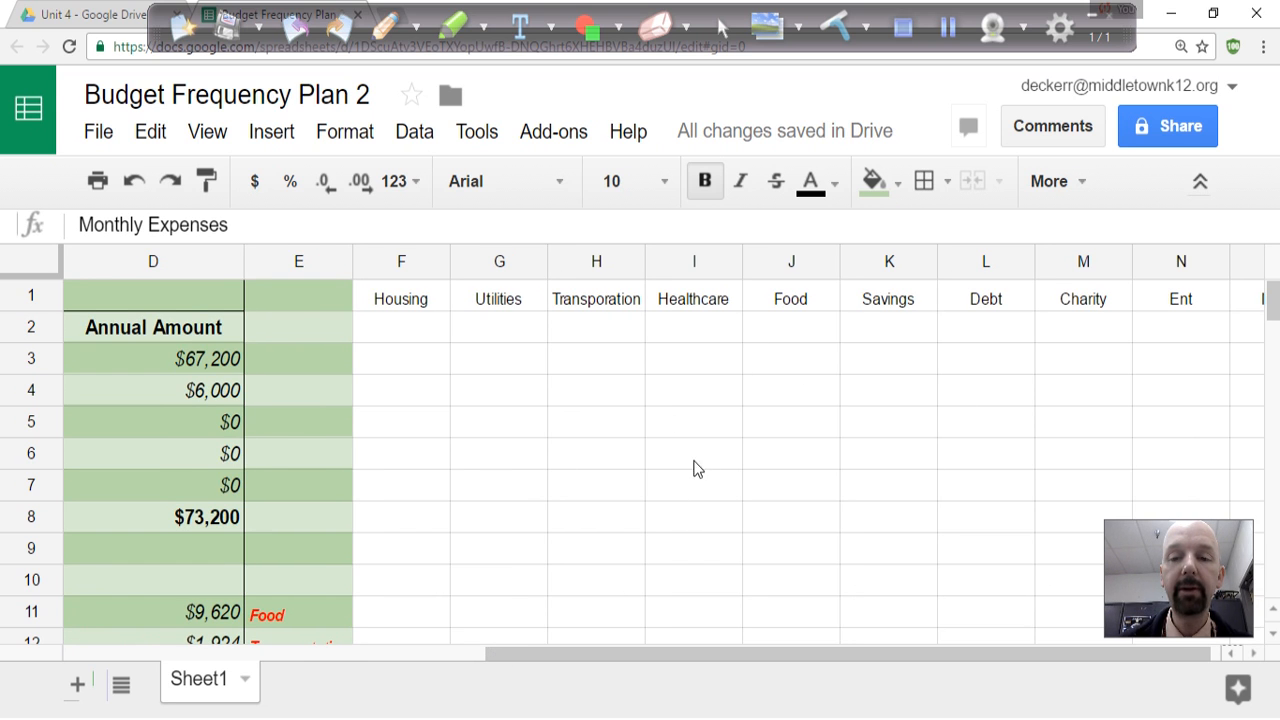
left_click_drag(545, 660, 615, 645)
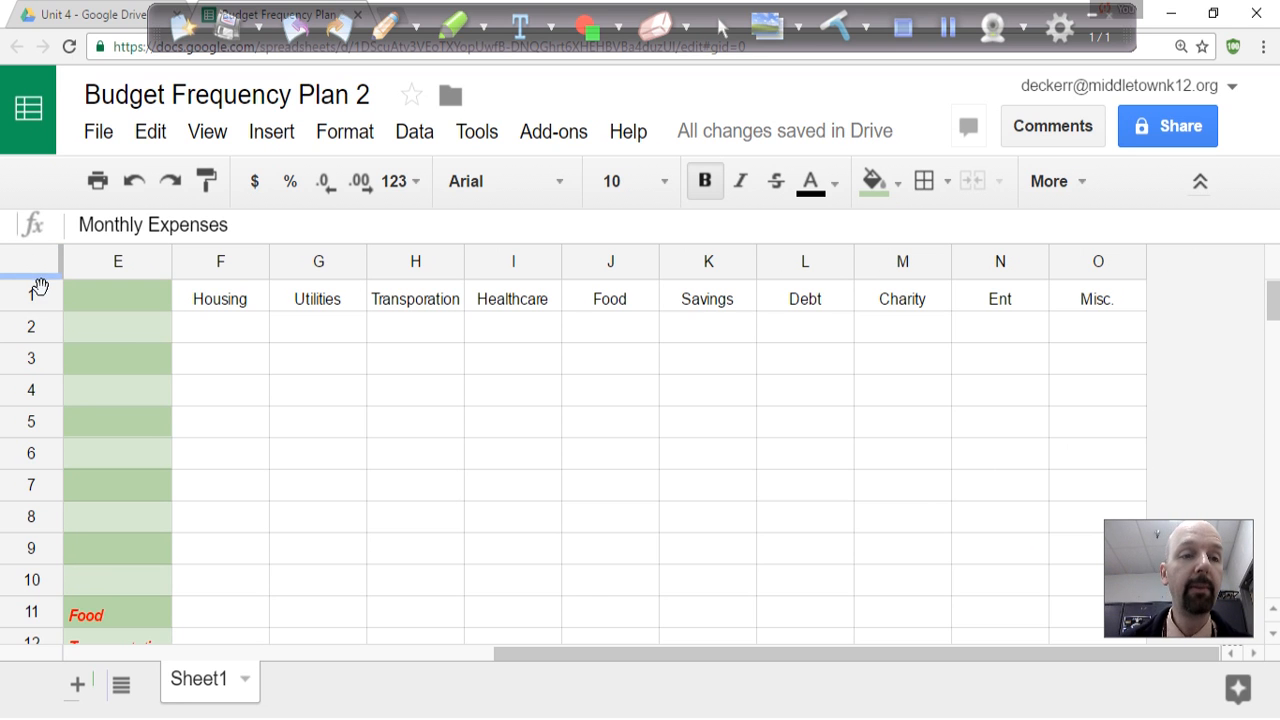
left_click_drag(40, 286, 43, 326)
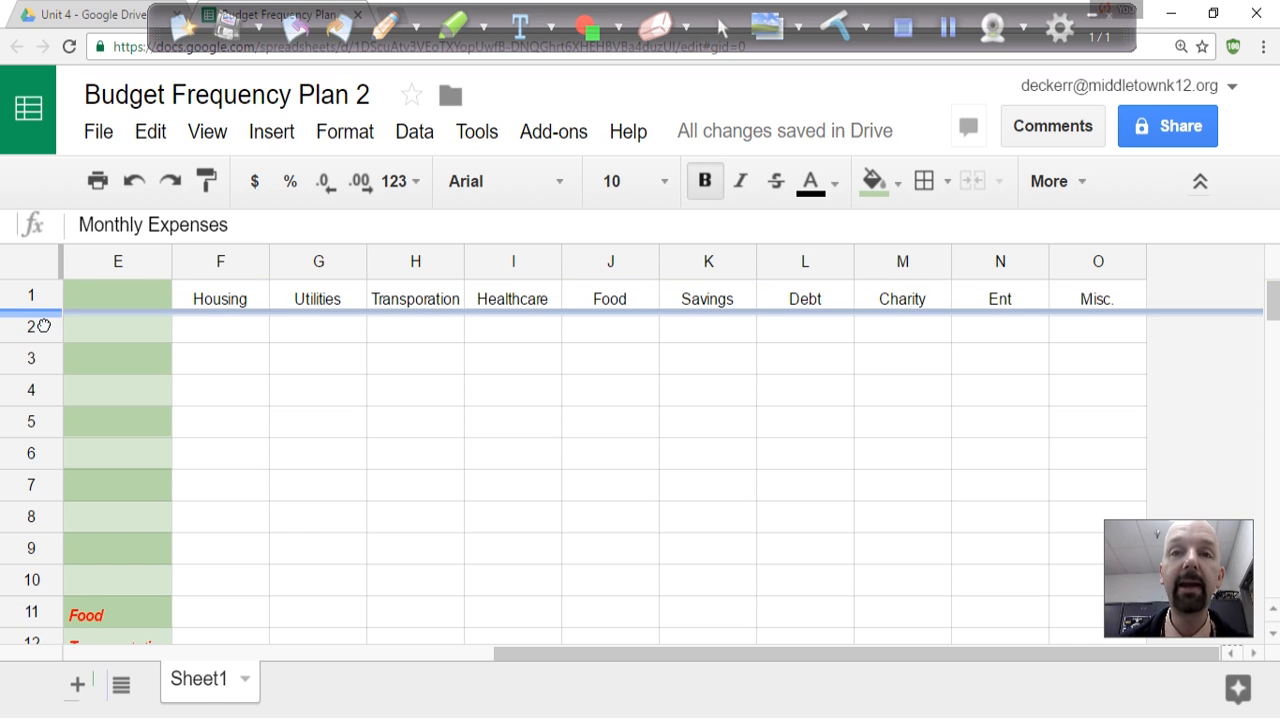
left_click_drag(43, 326, 36, 296)
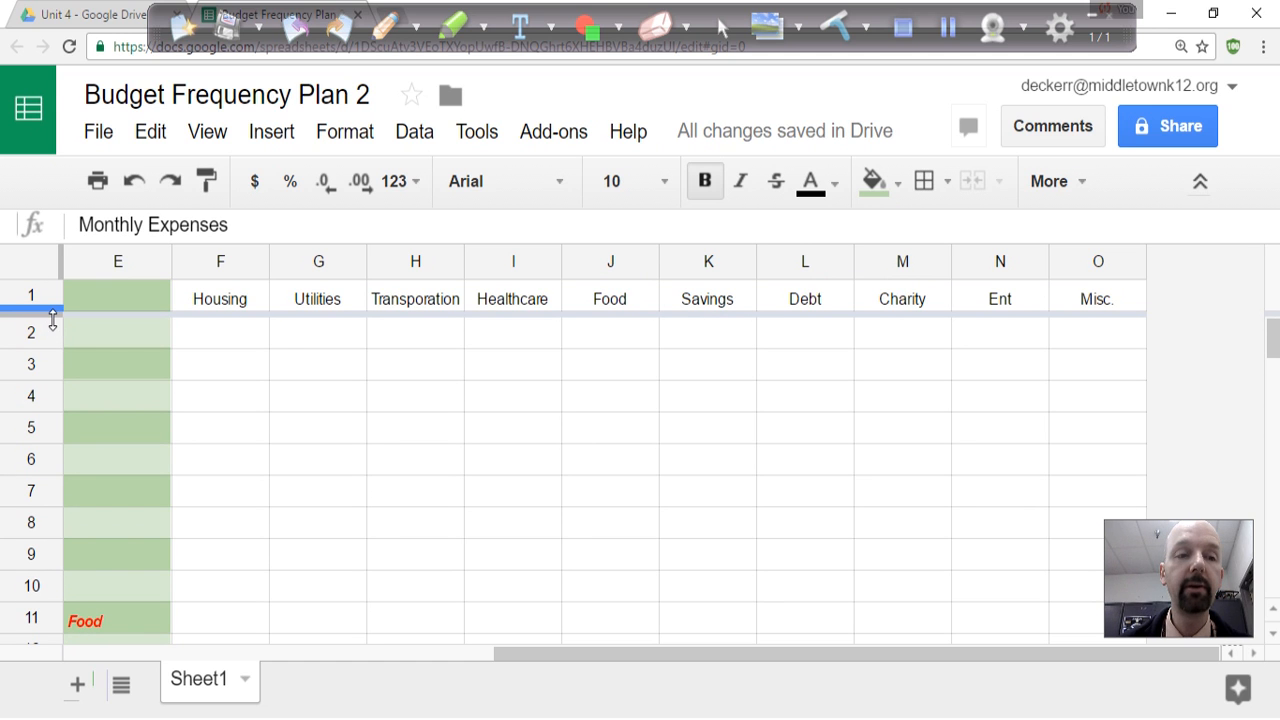
left_click_drag(46, 322, 53, 282)
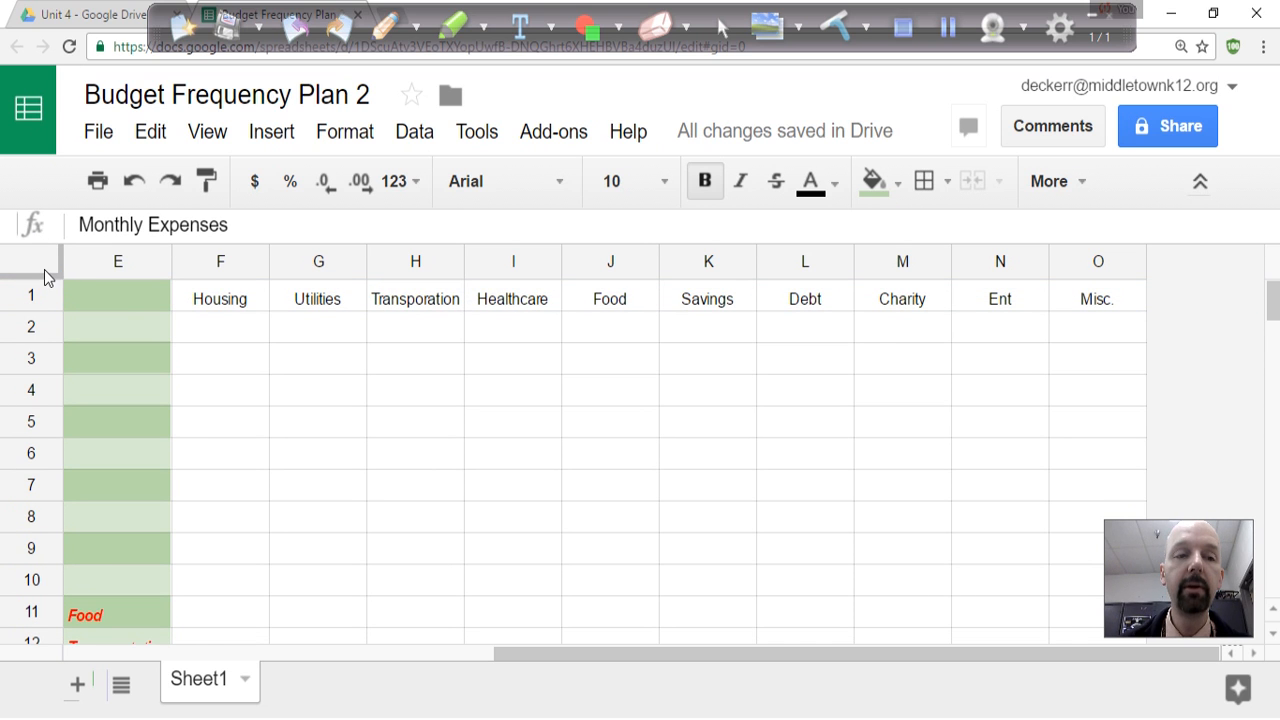
Freeze row 1 so the category headings stay in place above the expense rows.
left_click_drag(54, 287, 53, 329)
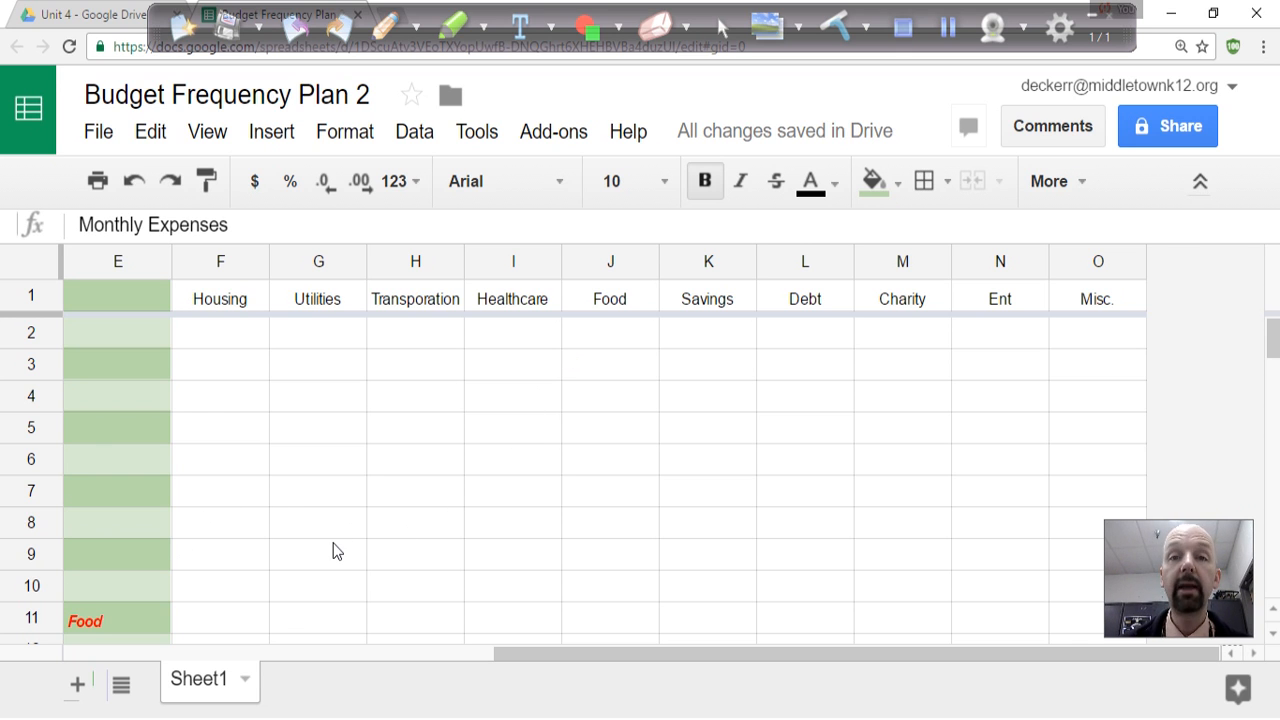
scroll(335, 550, "down", 3)
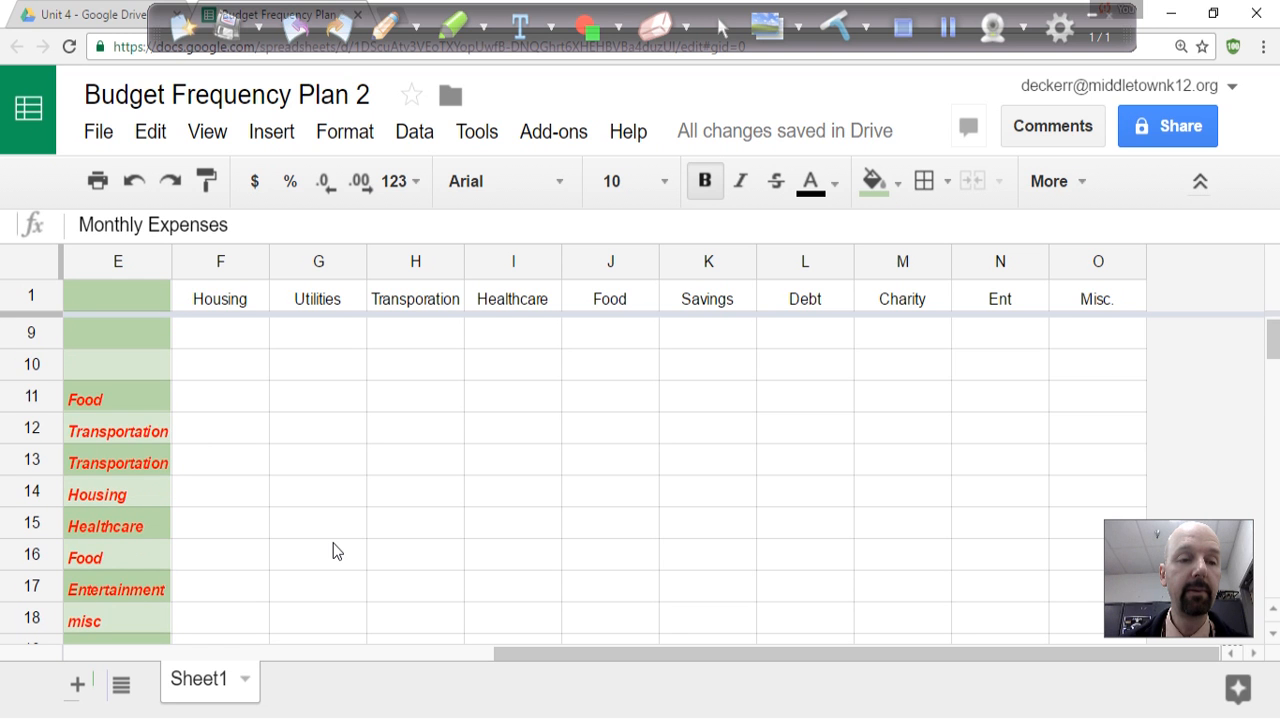
scroll(136, 403, "down", 2)
scroll(136, 403, "up", 2)
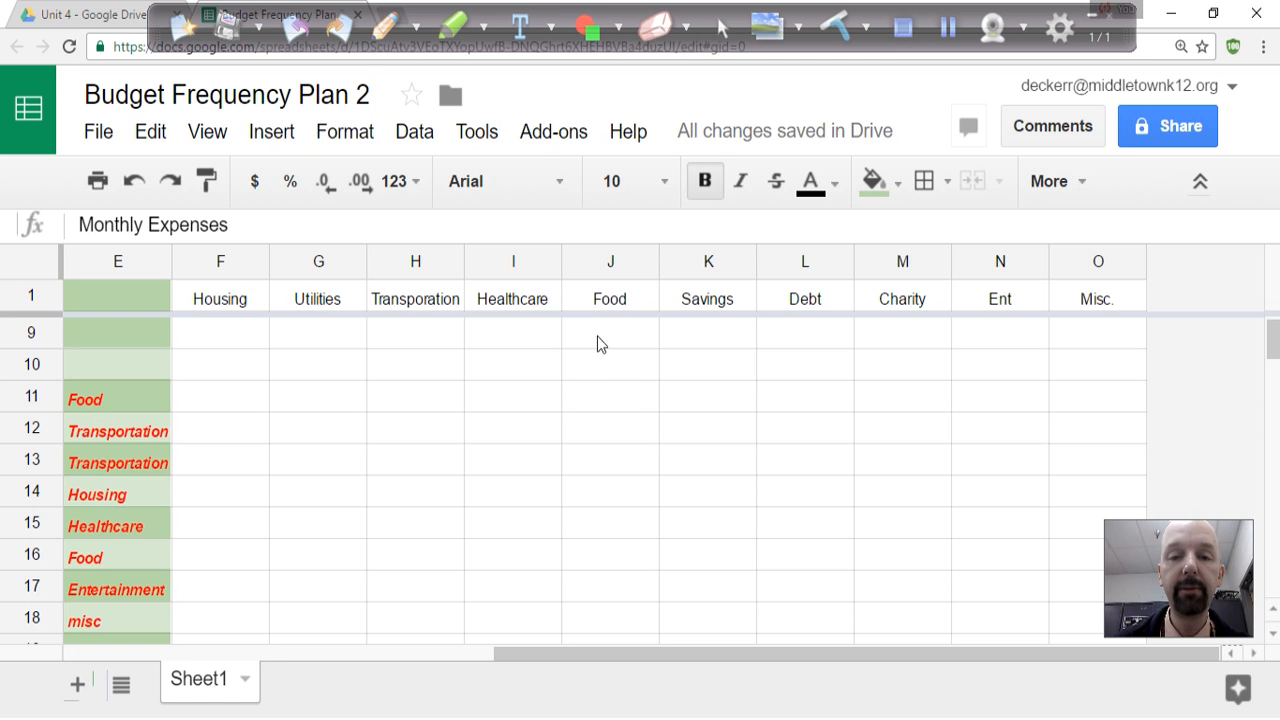
Enter the formula =$D11 in cell J11 to place the weekly food expense under the Food heading.
left_click(589, 404)
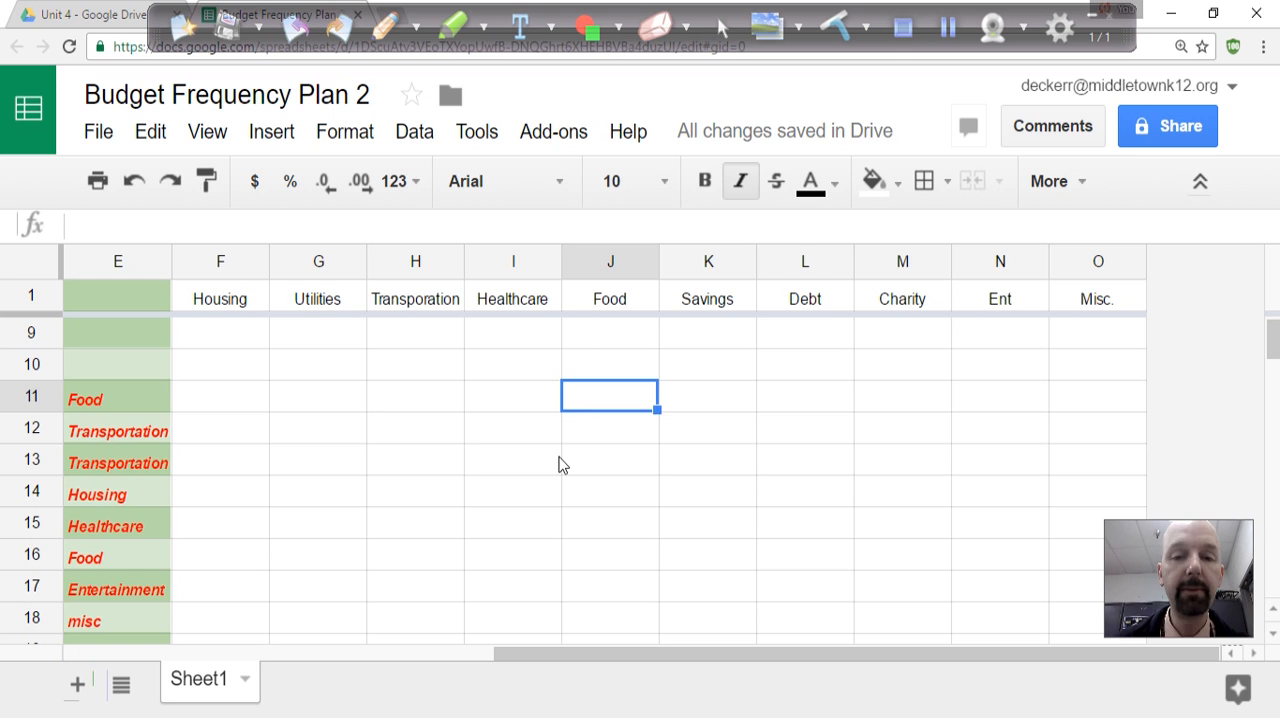
type("=")
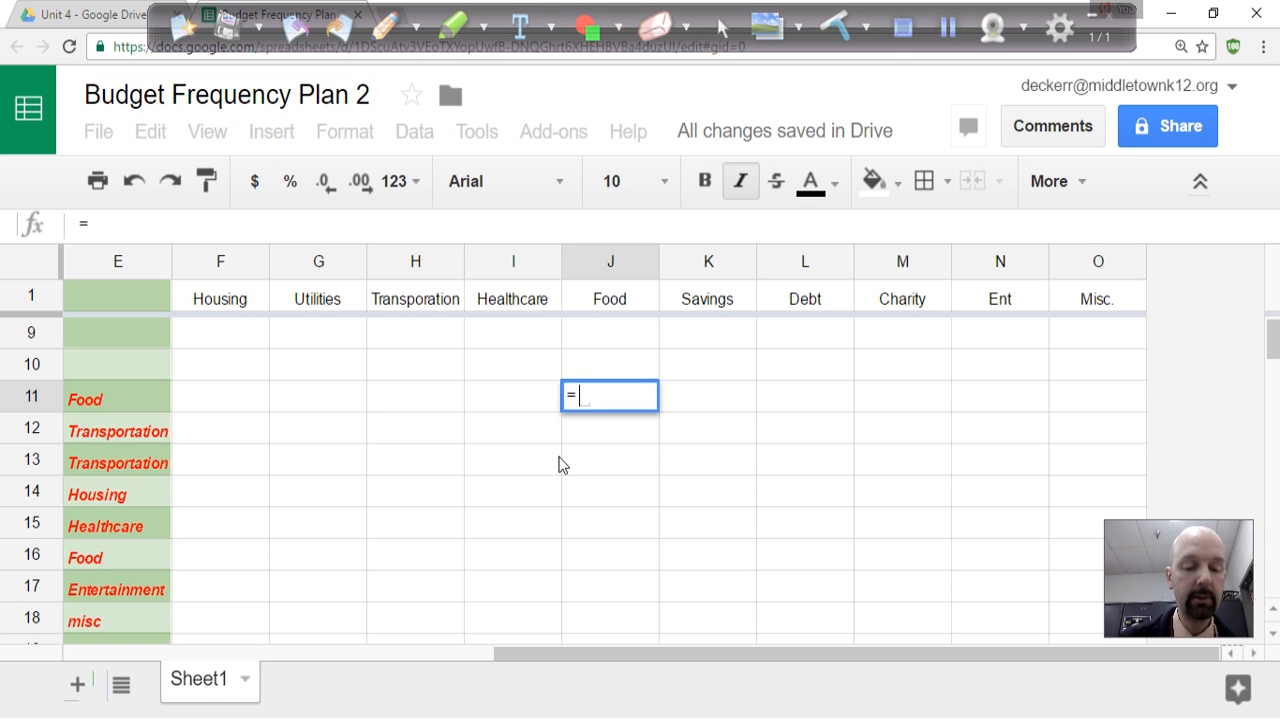
type("$")
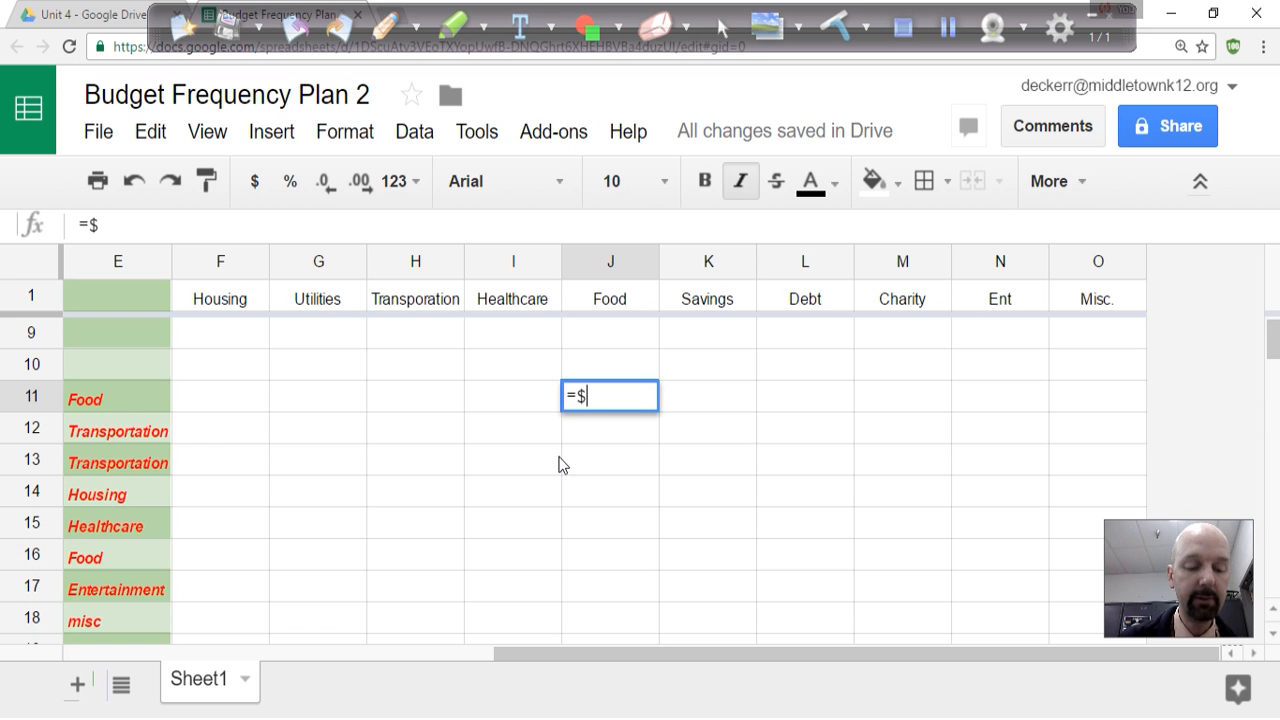
type("D")
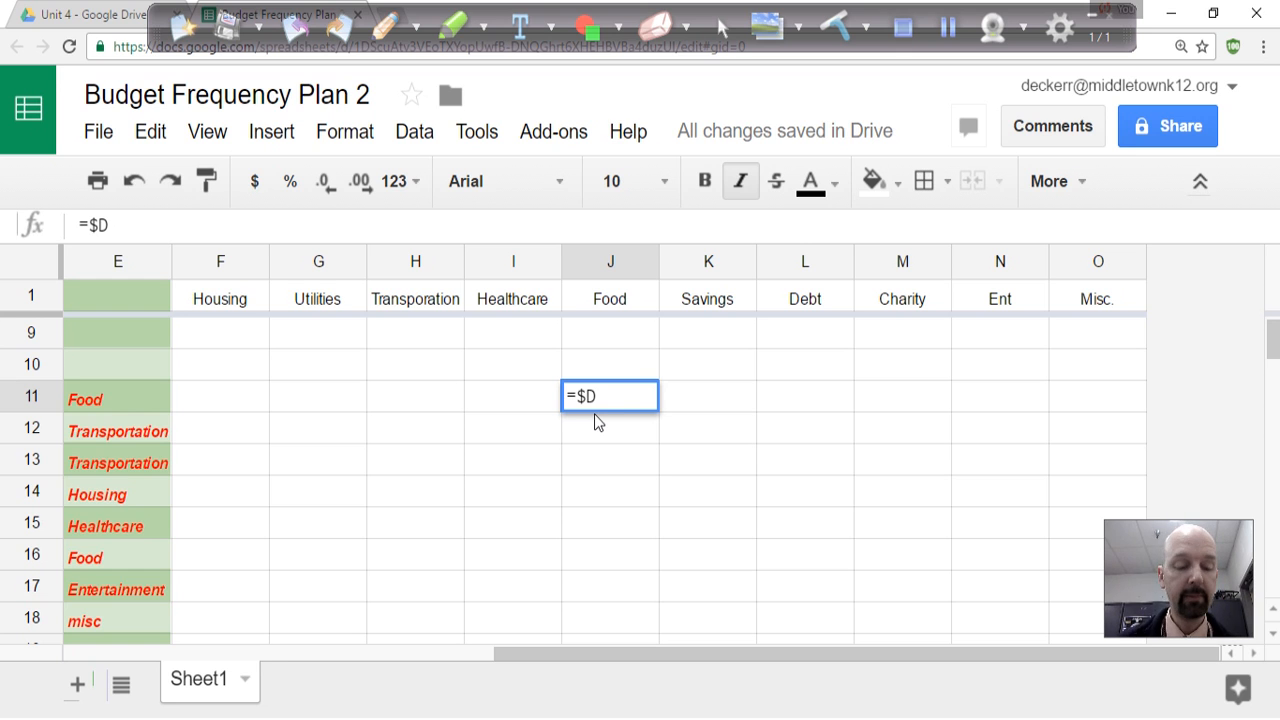
type("11")
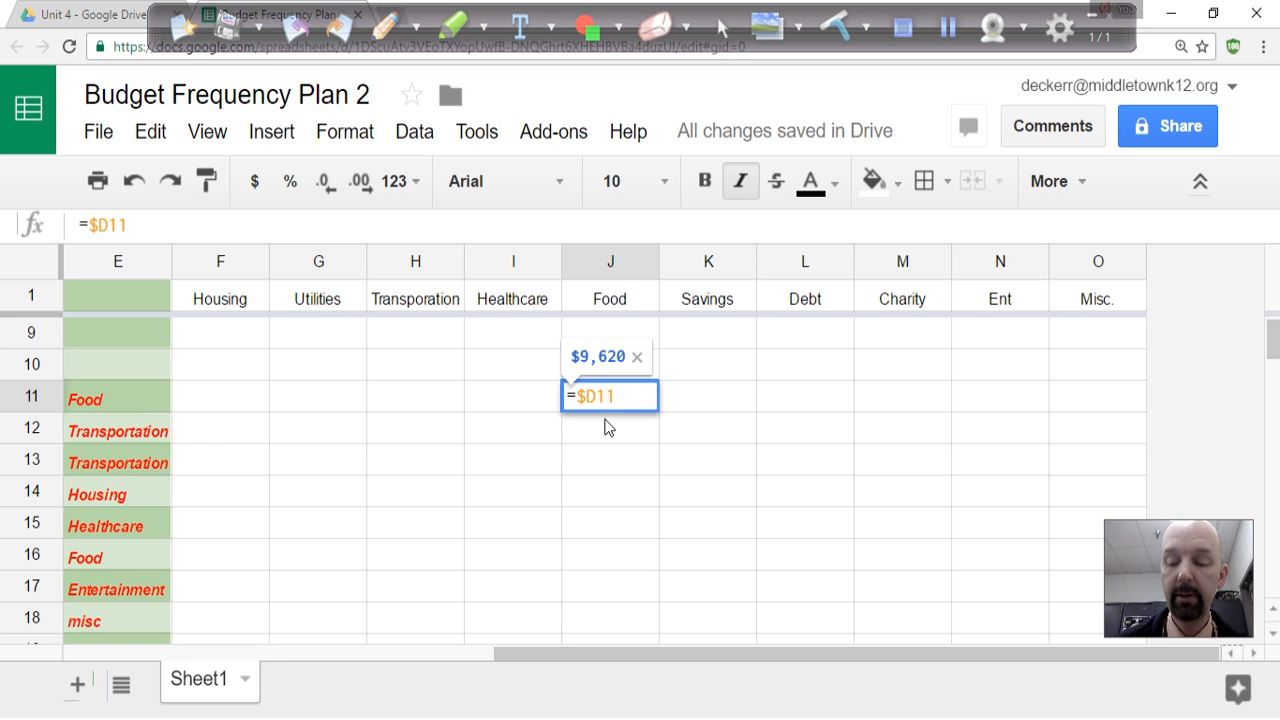
key("Return")
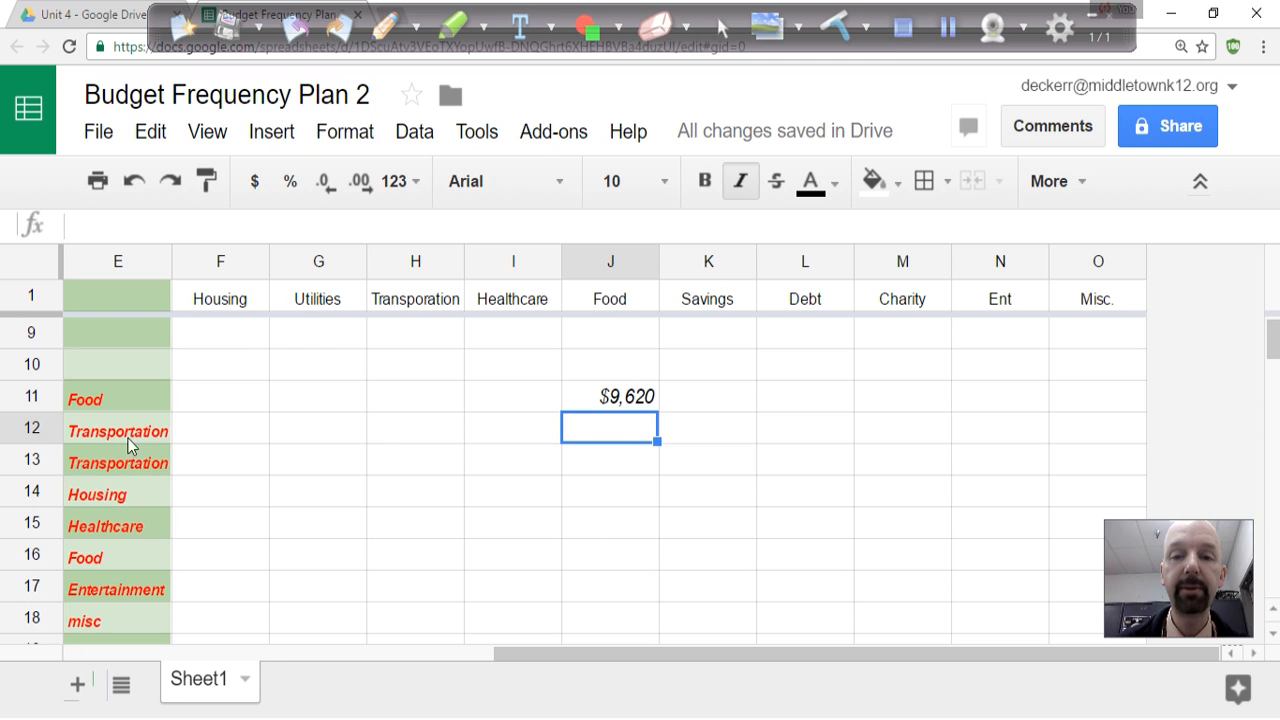
Enter the formula =$D12 in cell H12 to place the personal transportation expense under the transportation heading.
left_click(418, 427)
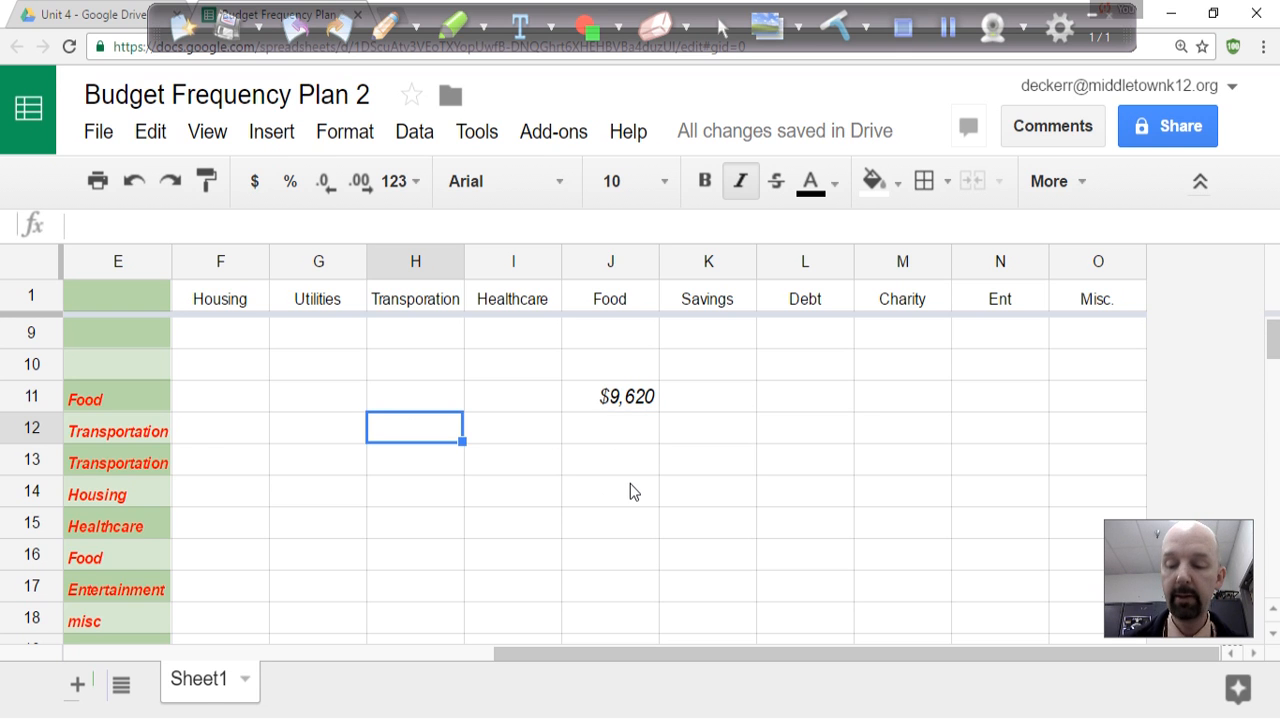
type("=")
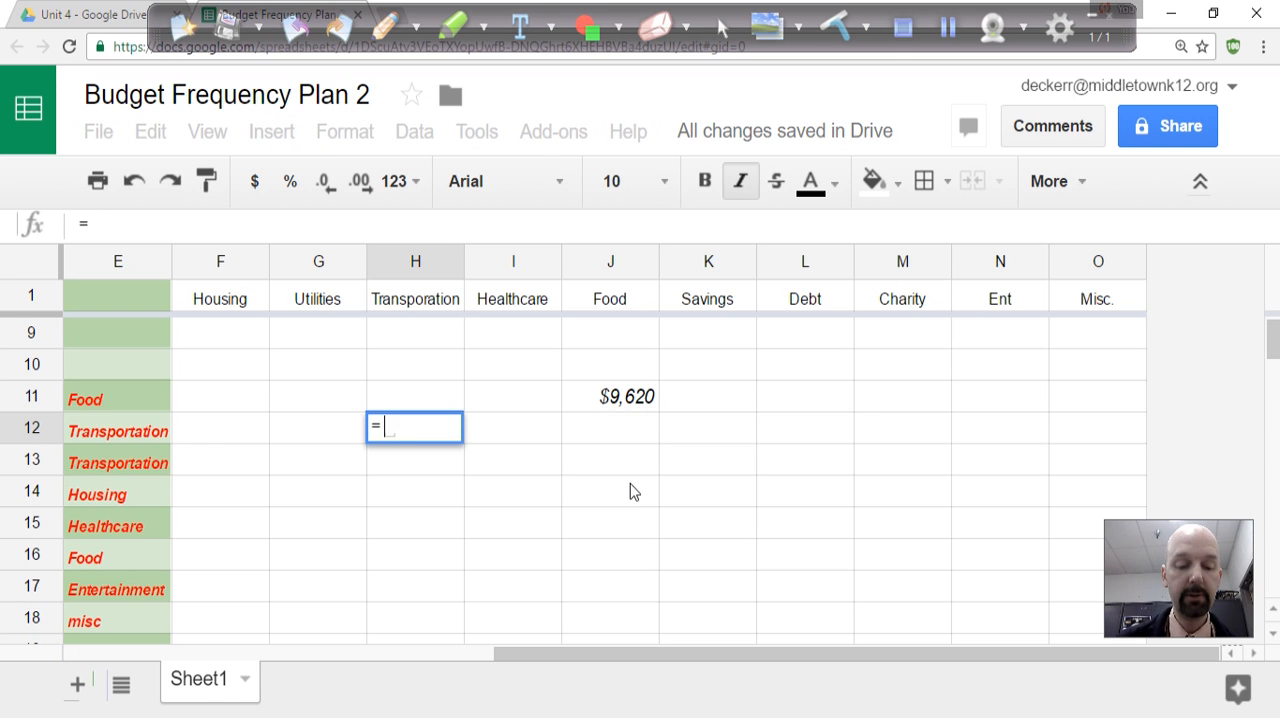
type("$D")
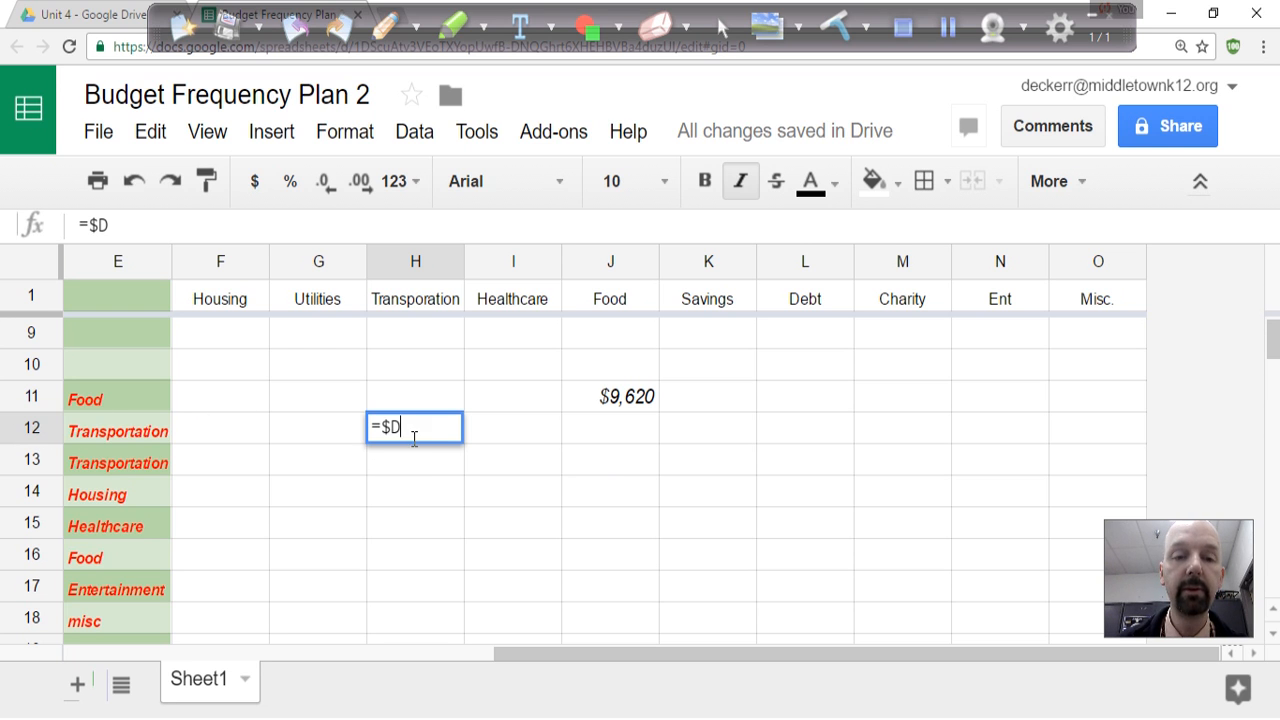
type("12")
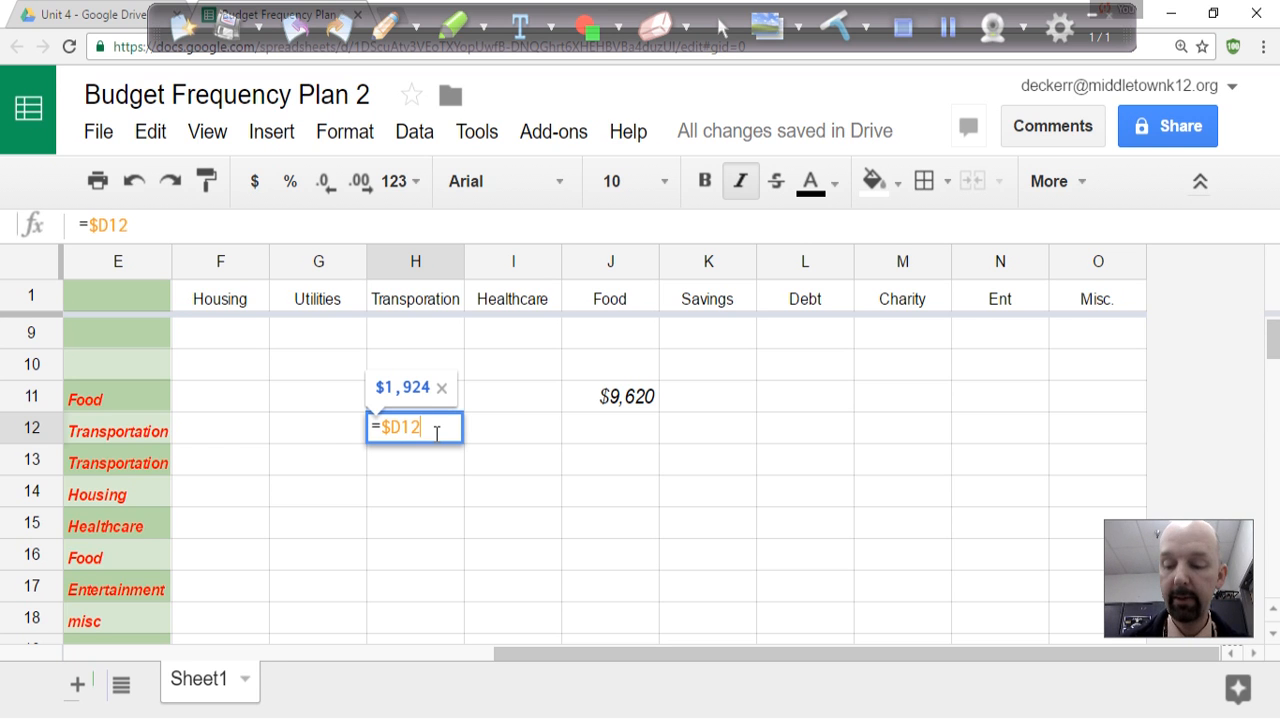
key("Return")
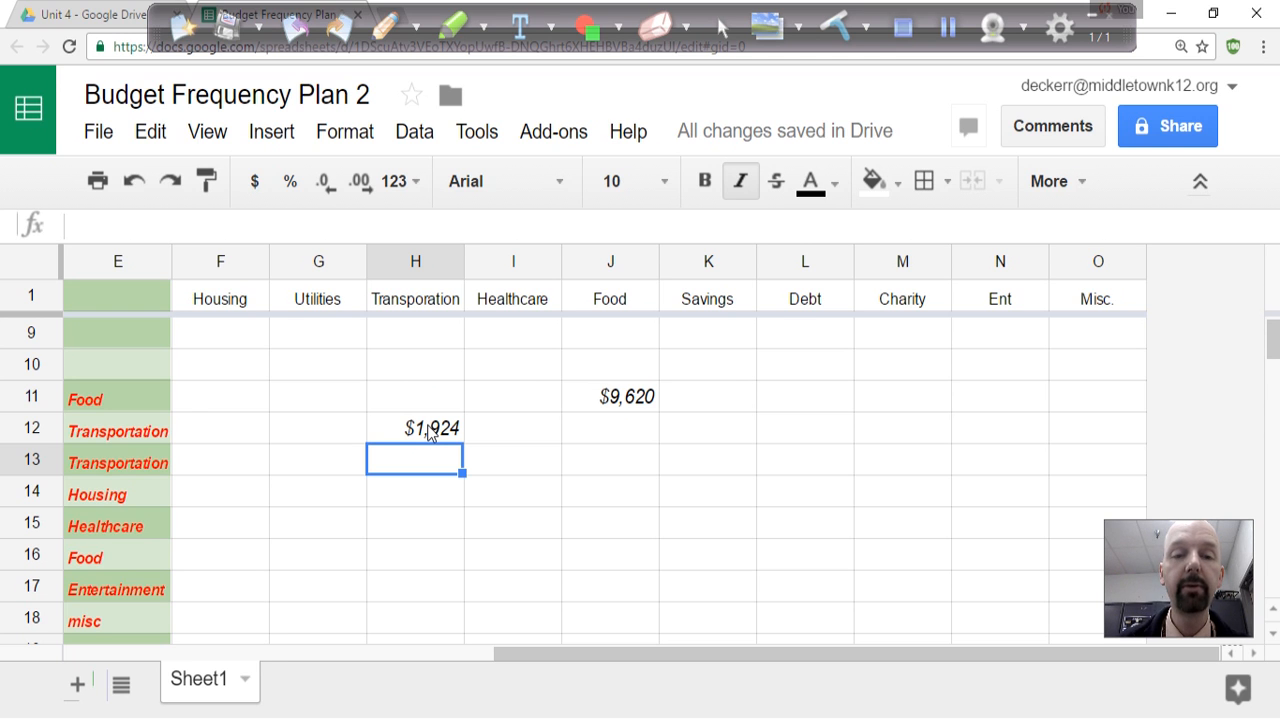
Copy the formula from H12 into H13, F14 and I15 to place the transportation, housing and healthcare expenses under their headings.
left_click(428, 430)
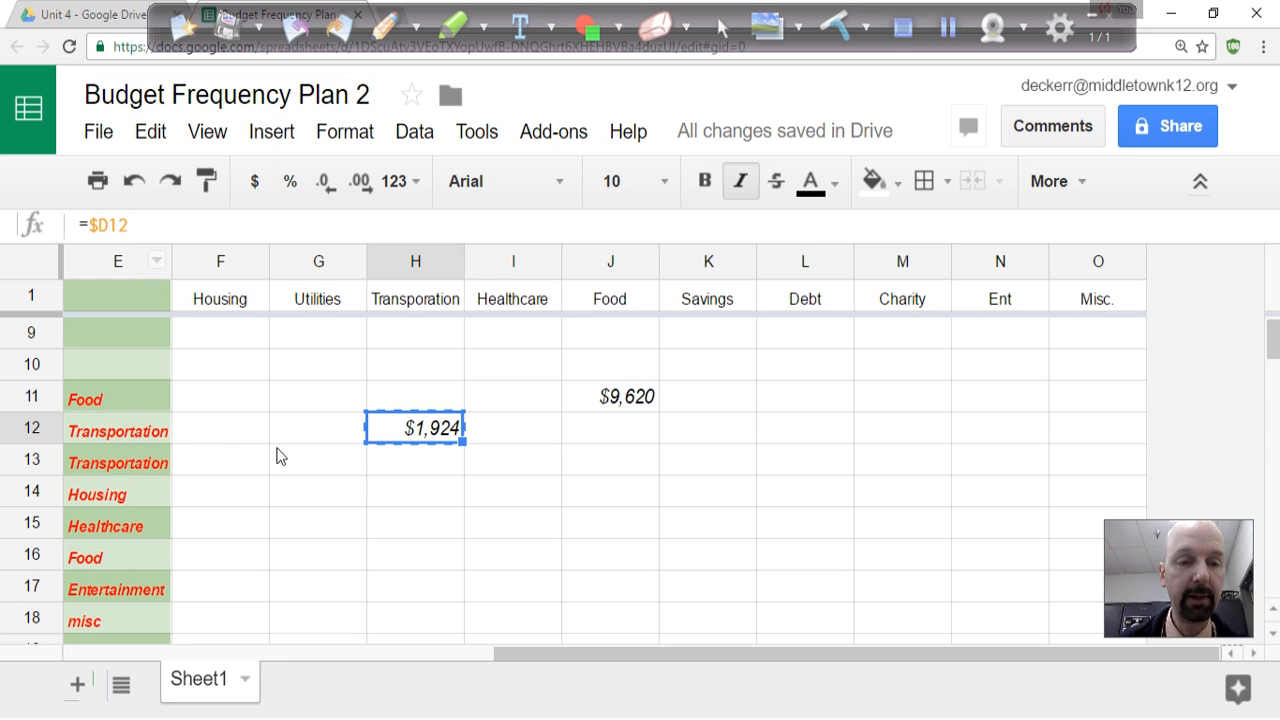
left_click(431, 462)
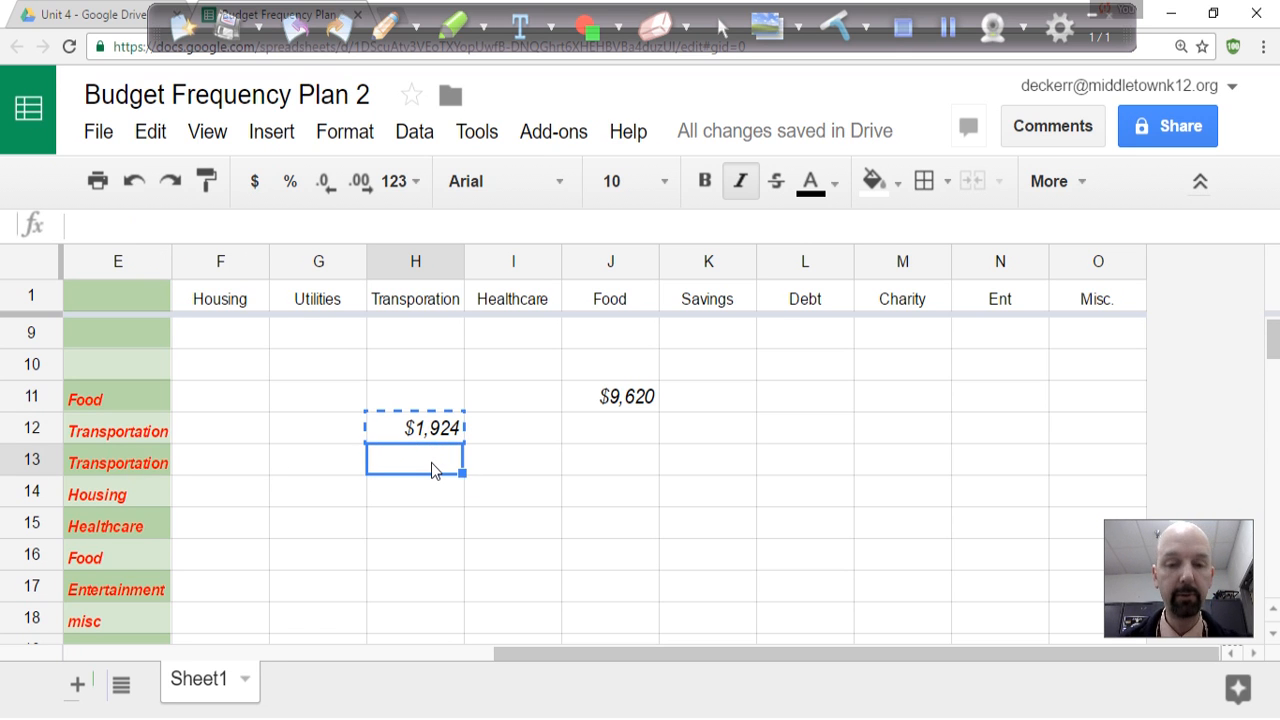
key("ctrl+v")
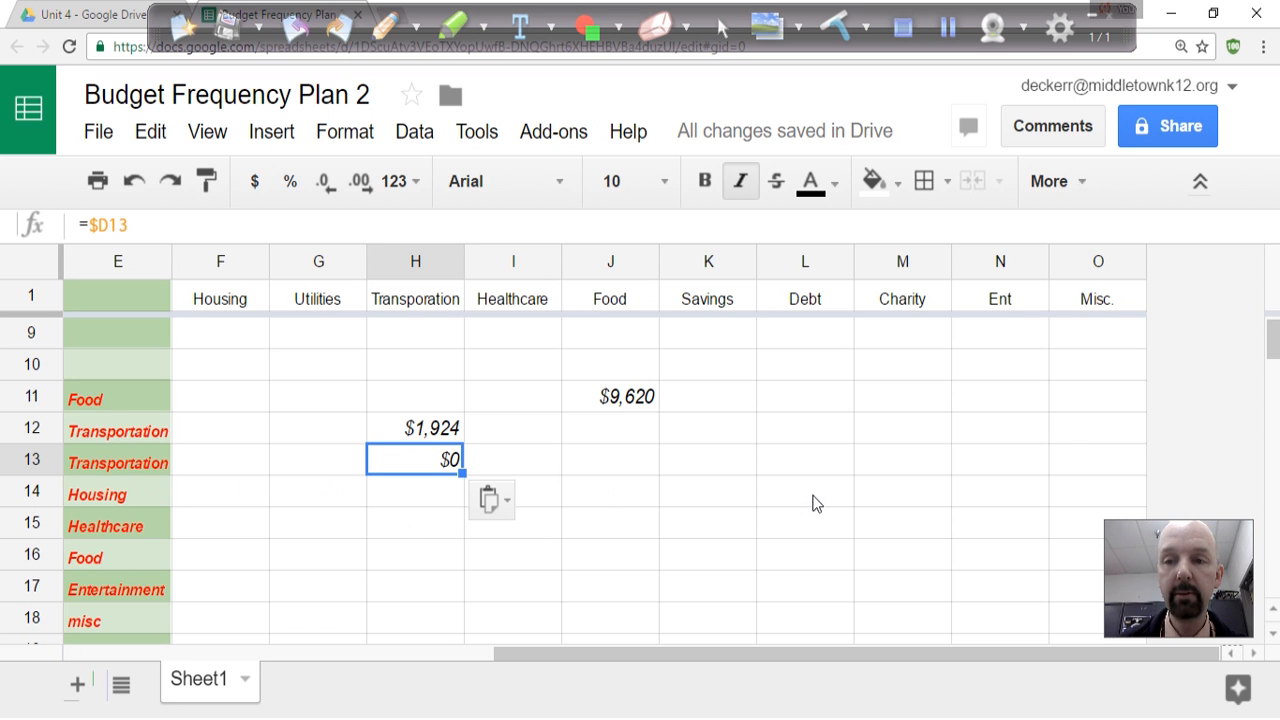
left_click(203, 502)
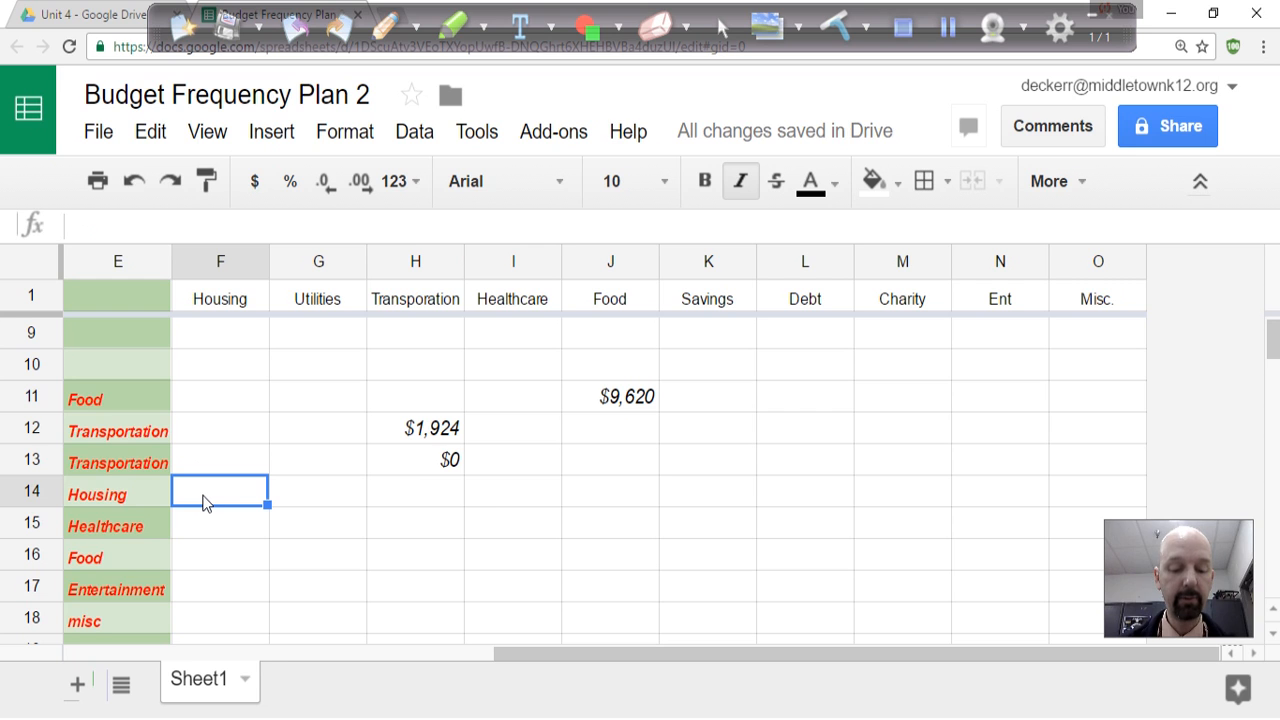
key("ctrl+v")
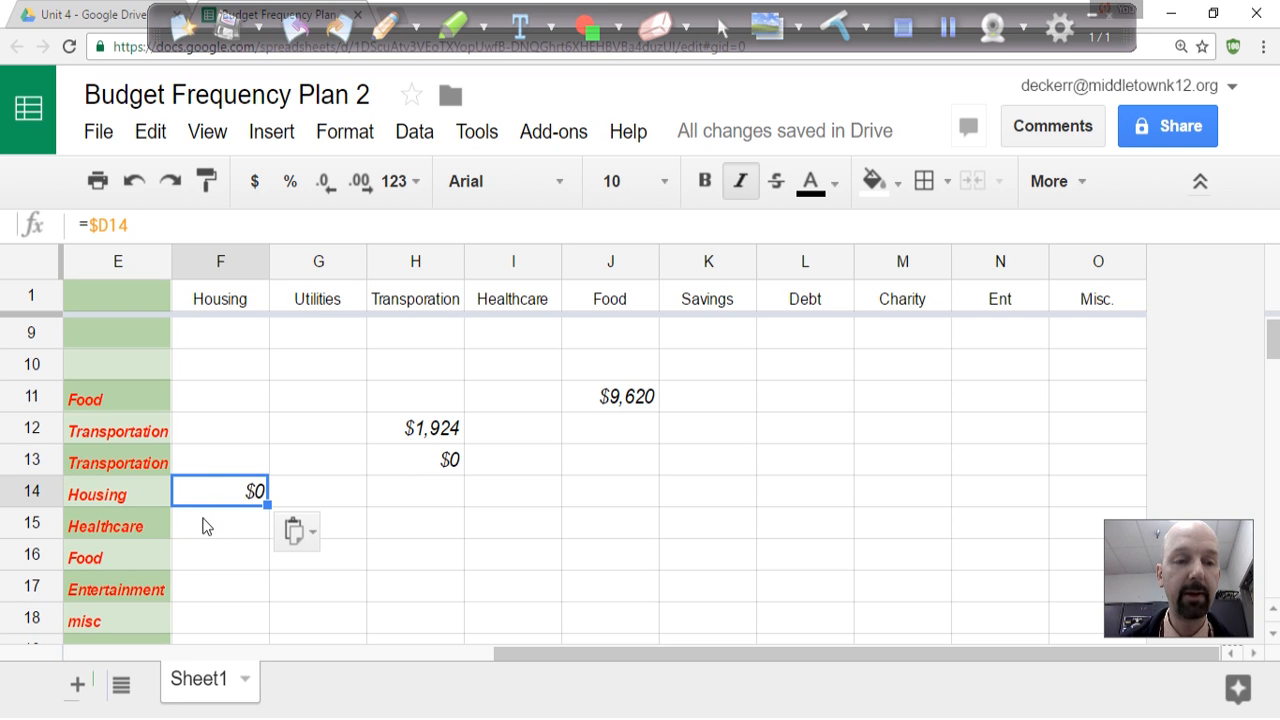
left_click(497, 526)
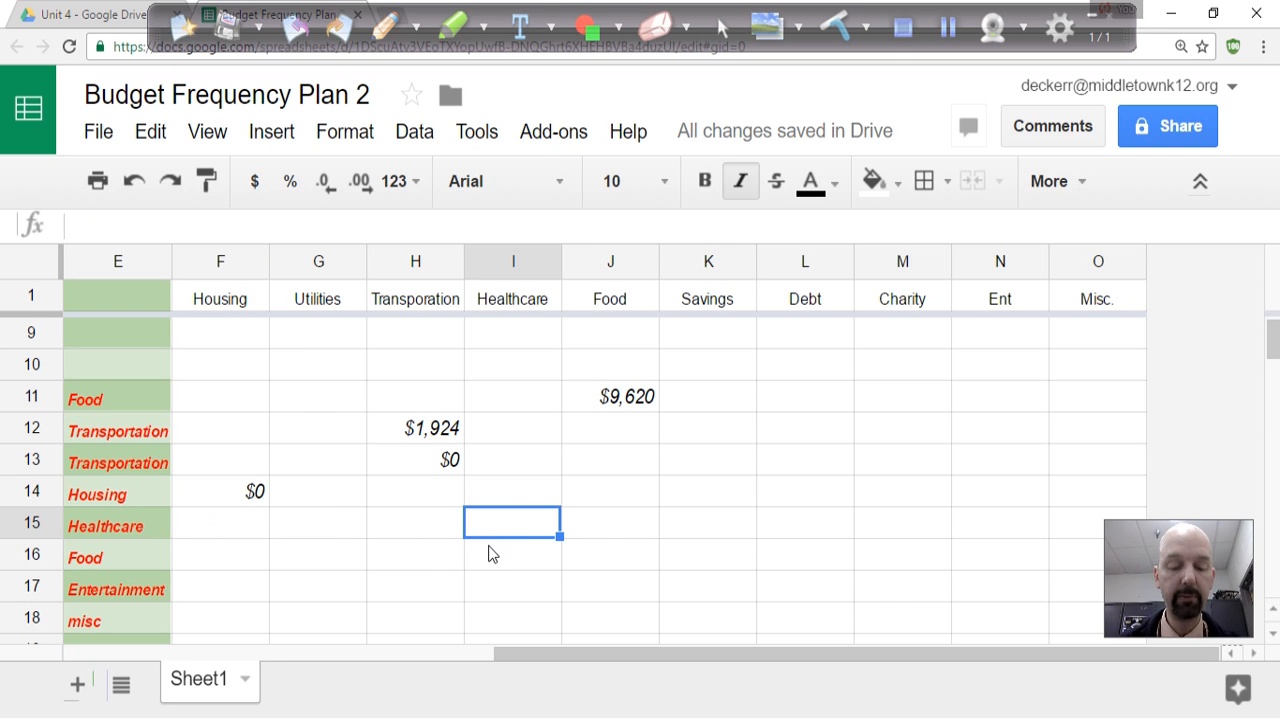
key("ctrl+v")
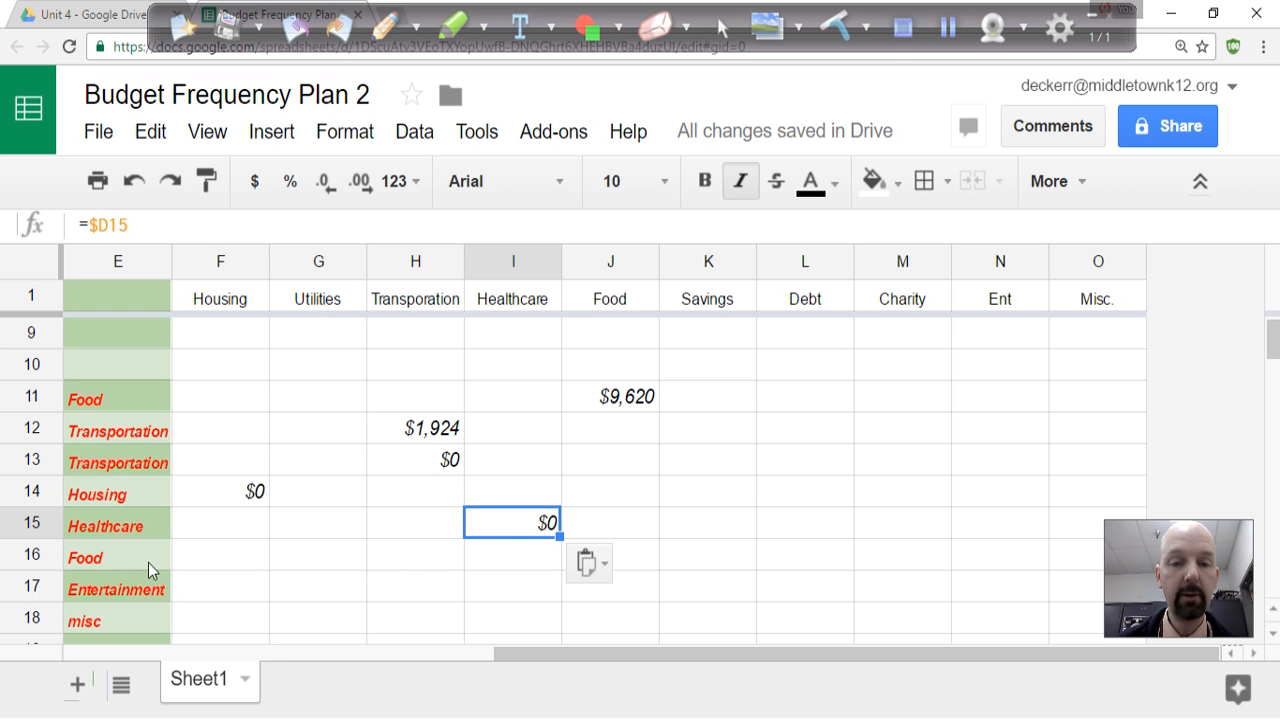
Paste the copied formula into J16, N17 and O18 to place the food, entertainment and misc expenses under their headings.
left_click(646, 565)
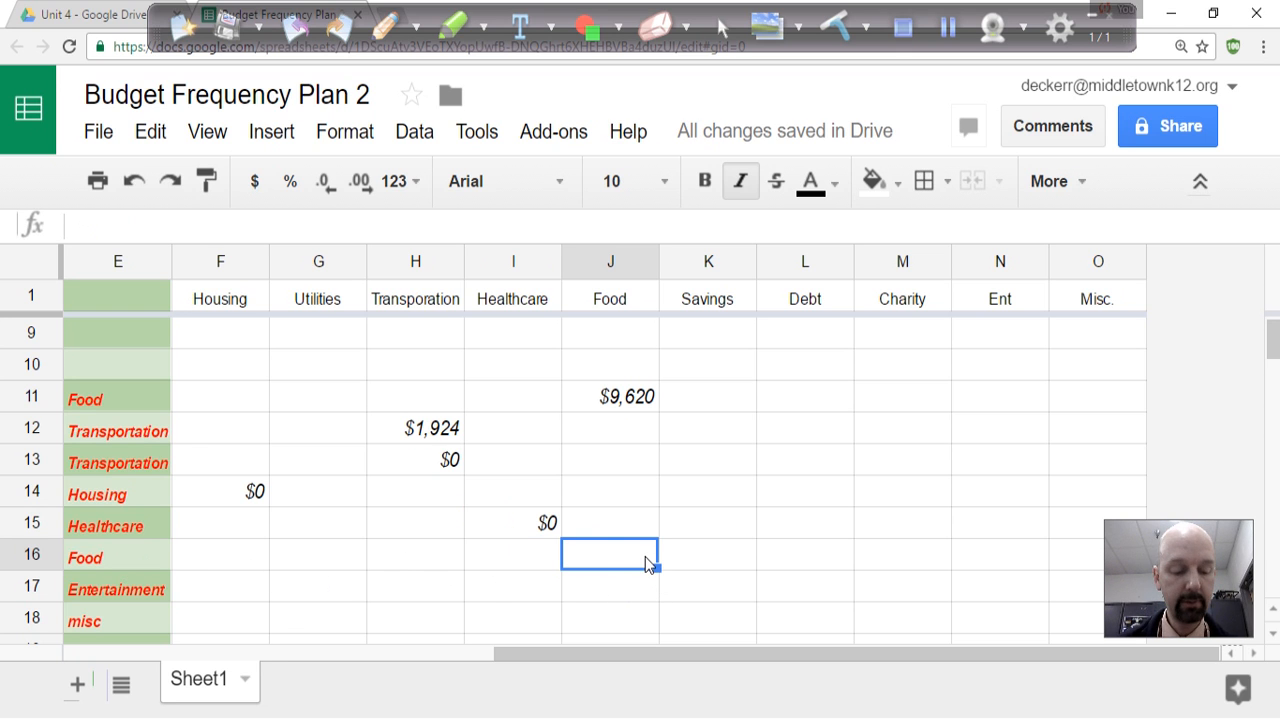
key("ctrl+v")
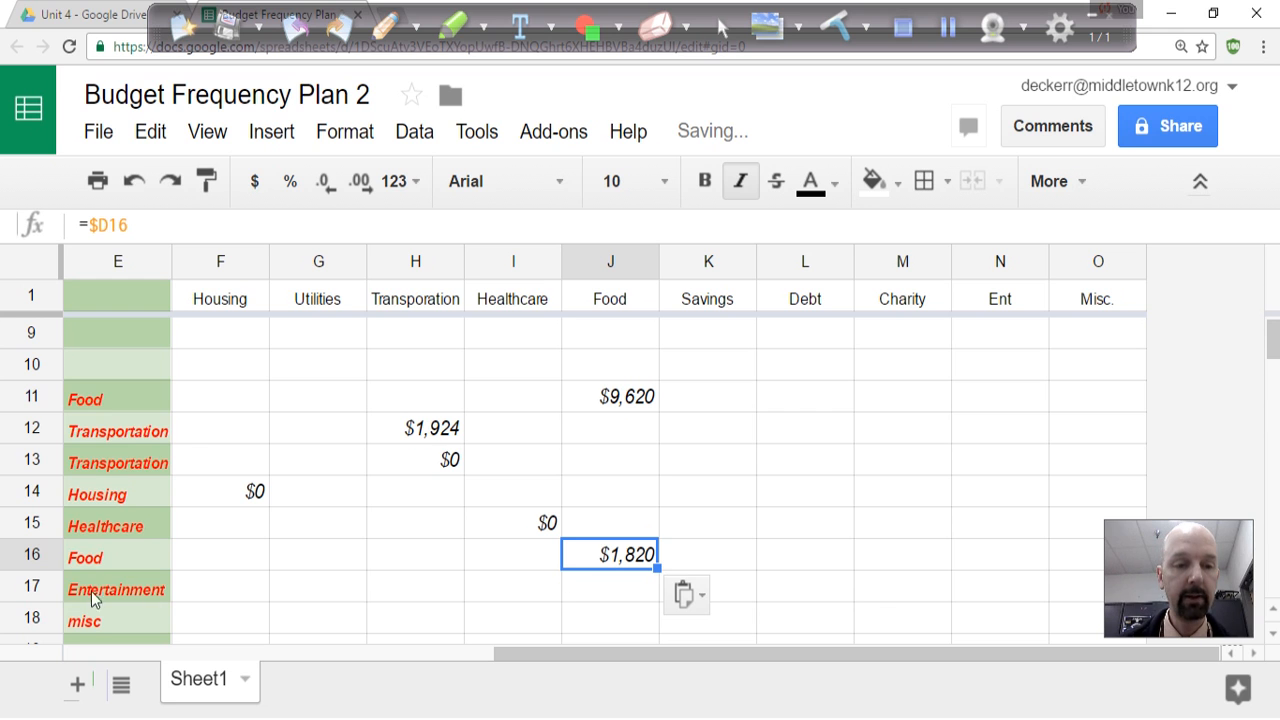
left_click(989, 599)
key("ctrl+v")
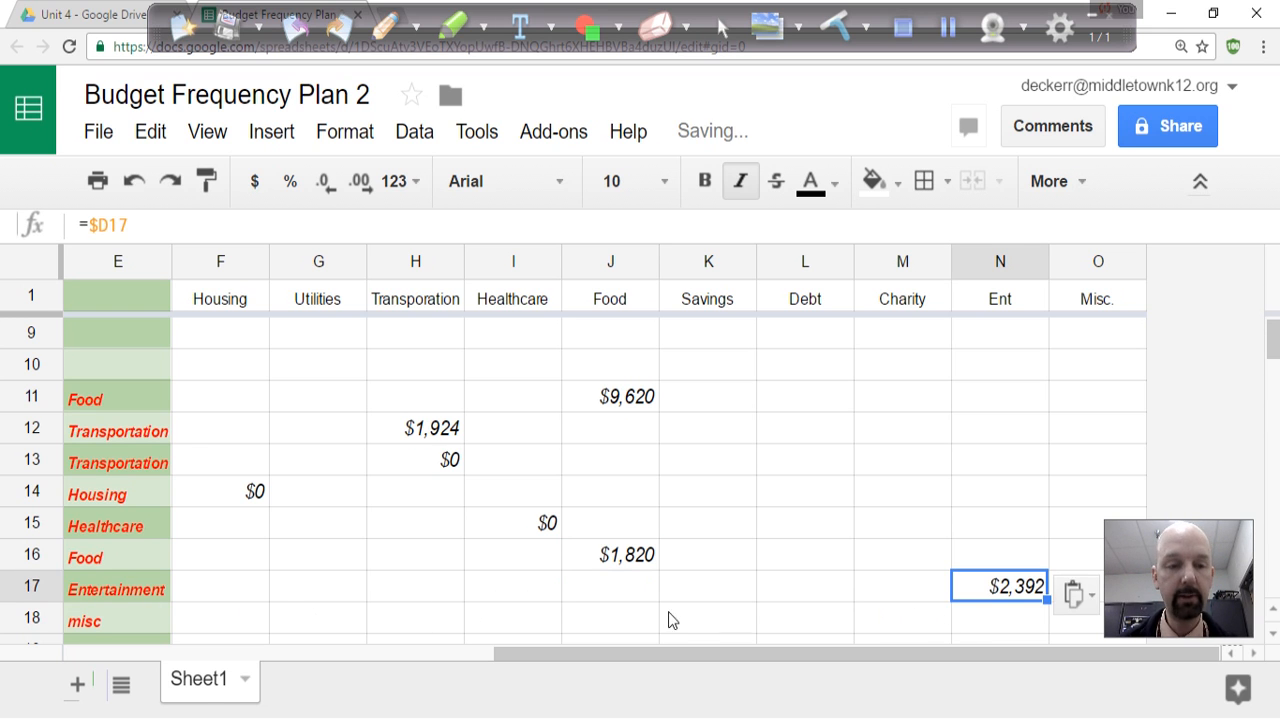
left_click(1070, 626)
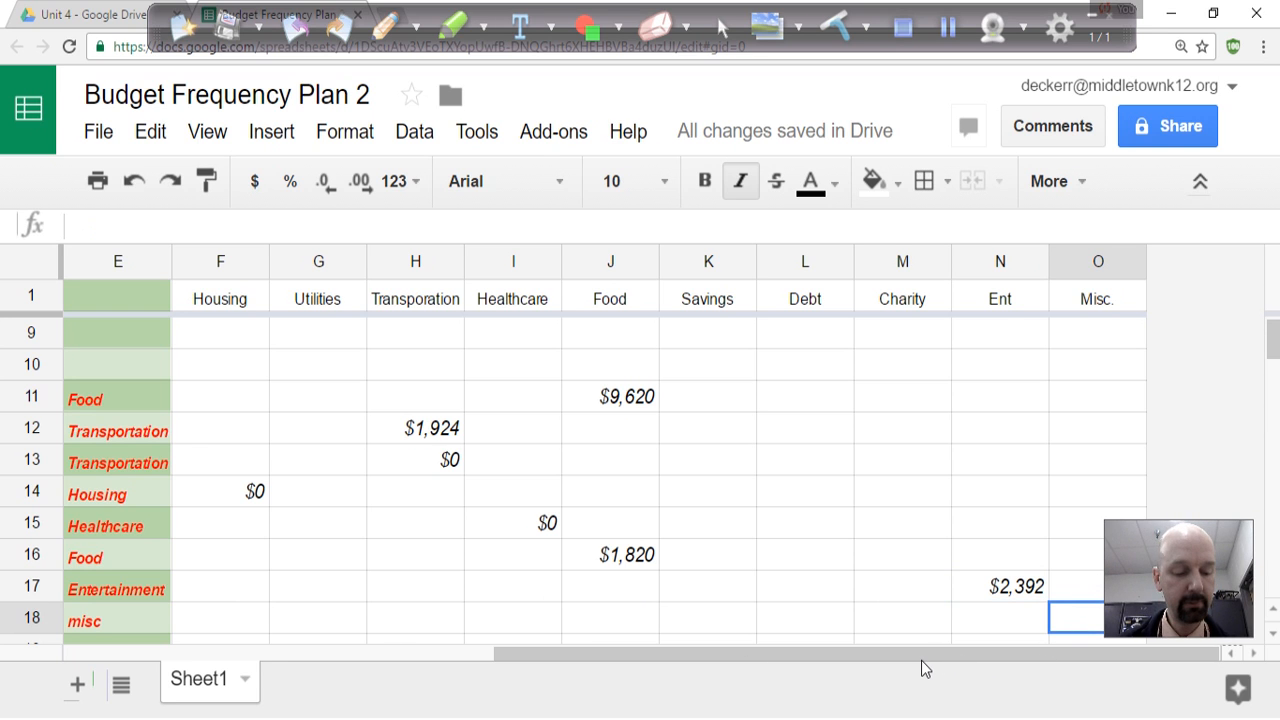
key("ctrl+v")
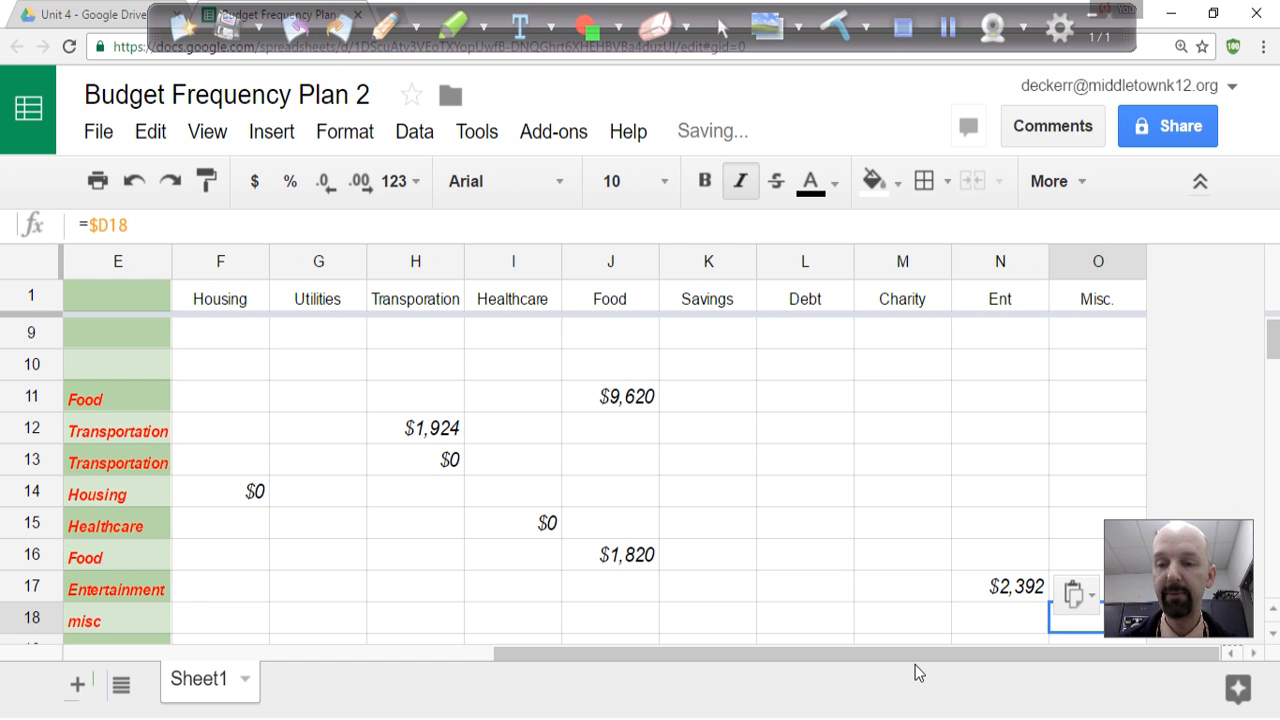
Unfreeze row 1 so the category headings scroll with the rest of the sheet.
scroll(74, 432, "down", 2)
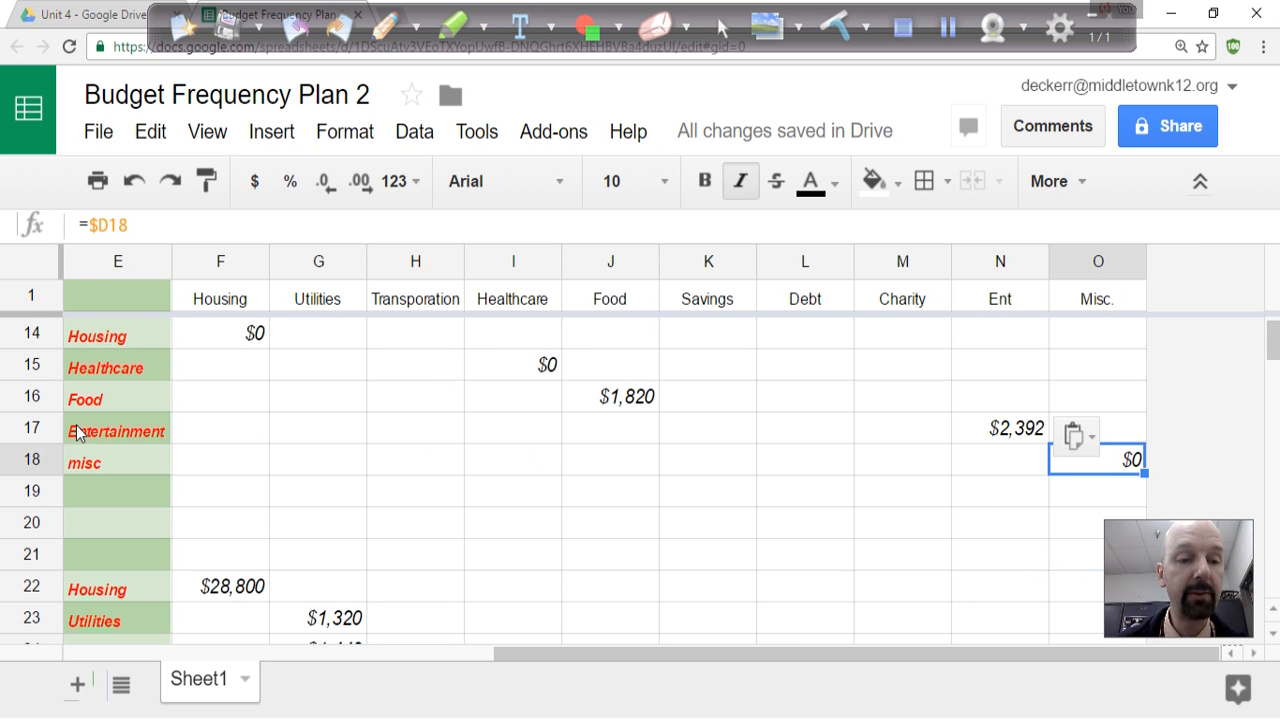
scroll(78, 432, "down", 6)
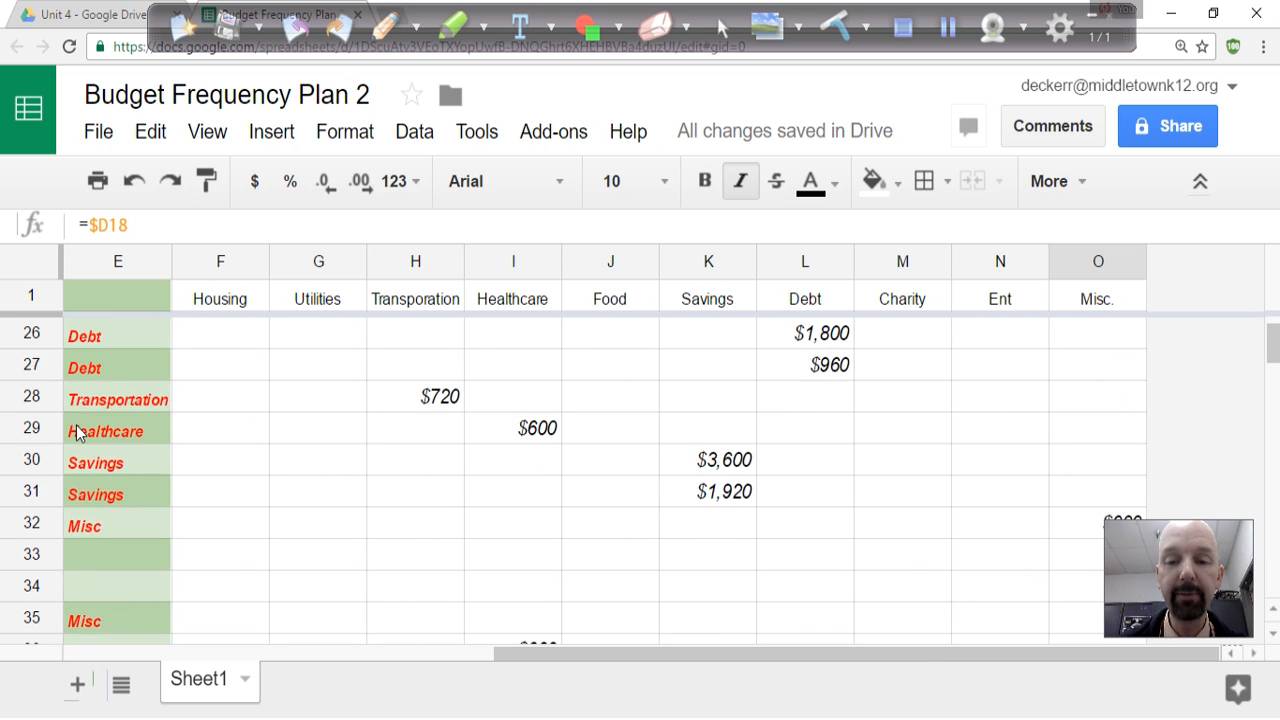
scroll(78, 432, "down", 4)
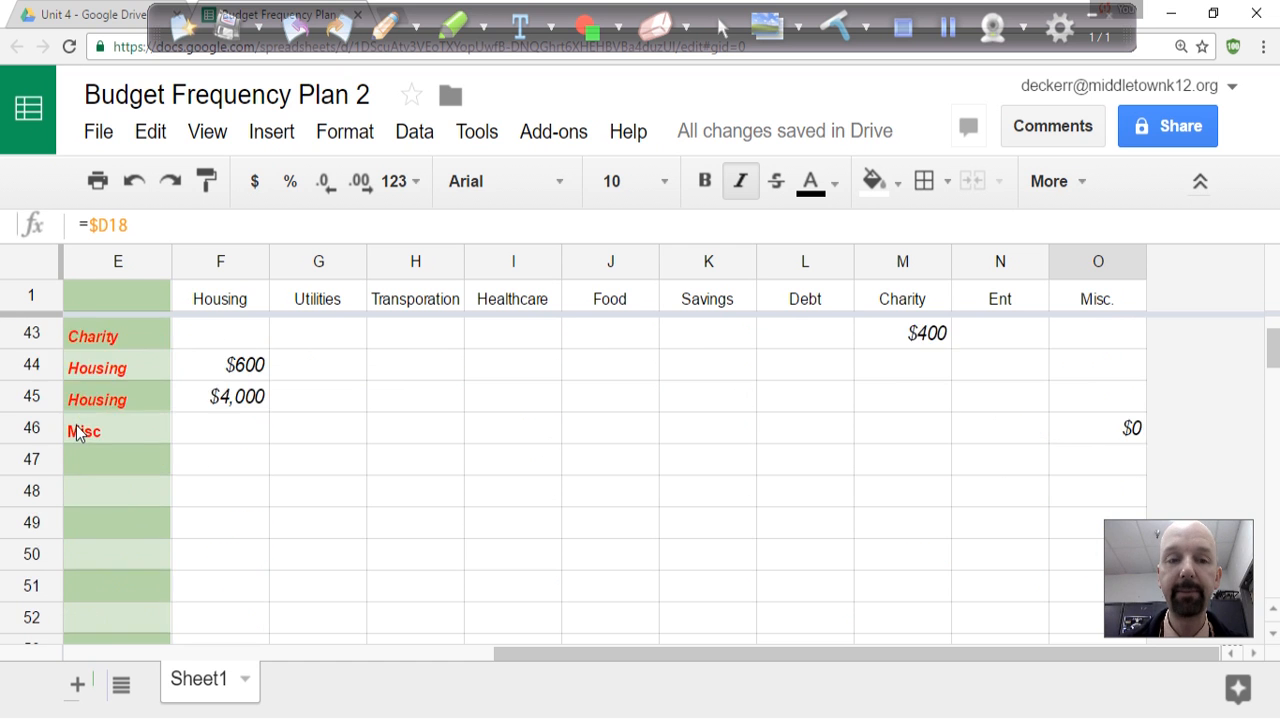
scroll(78, 432, "up", 14)
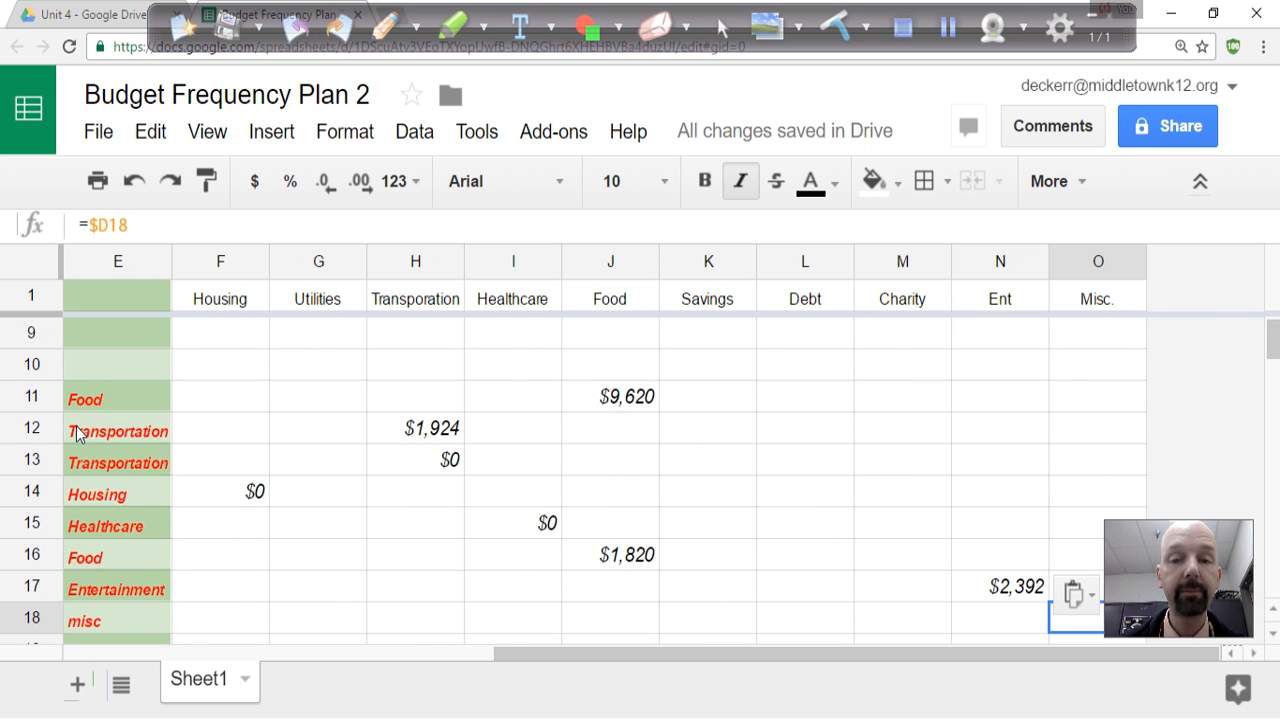
scroll(76, 426, "down", 3)
scroll(76, 426, "up", 3)
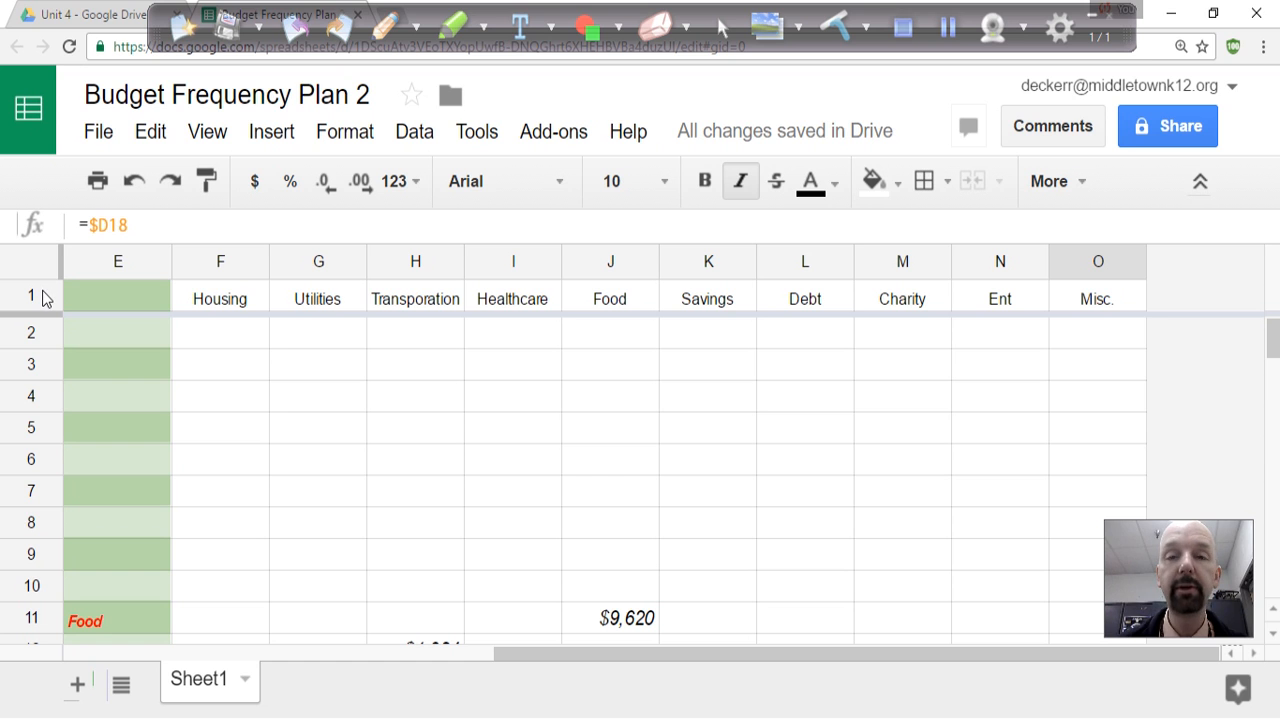
left_click_drag(53, 328, 48, 276)
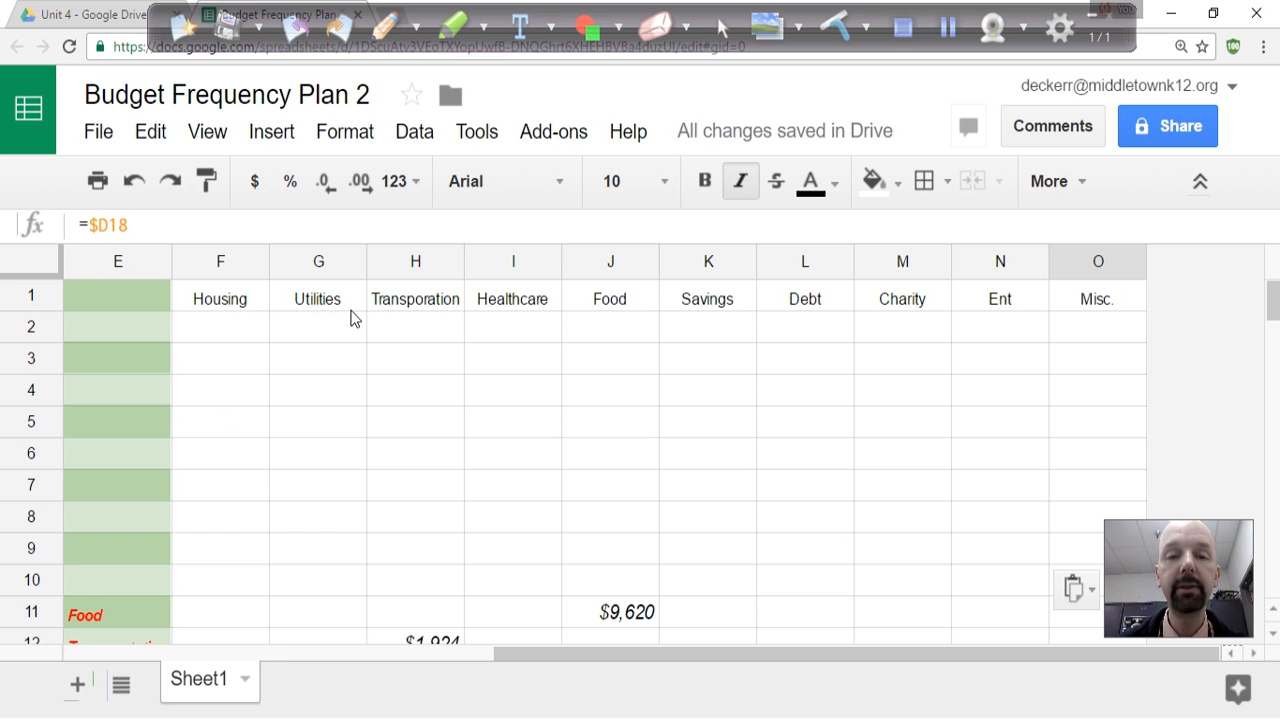
Try to total the Housing column by entering the formula =sum(f2:f46) in cell F2 beneath its heading.
left_click(238, 330)
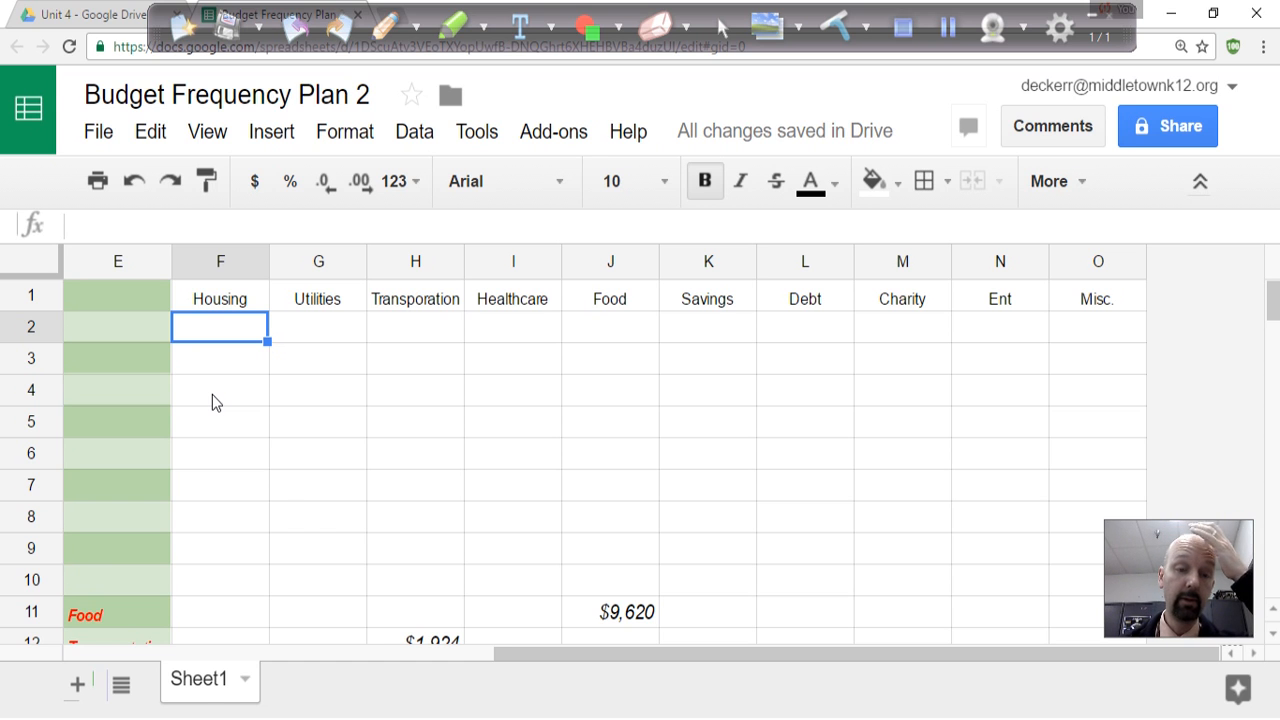
type("=")
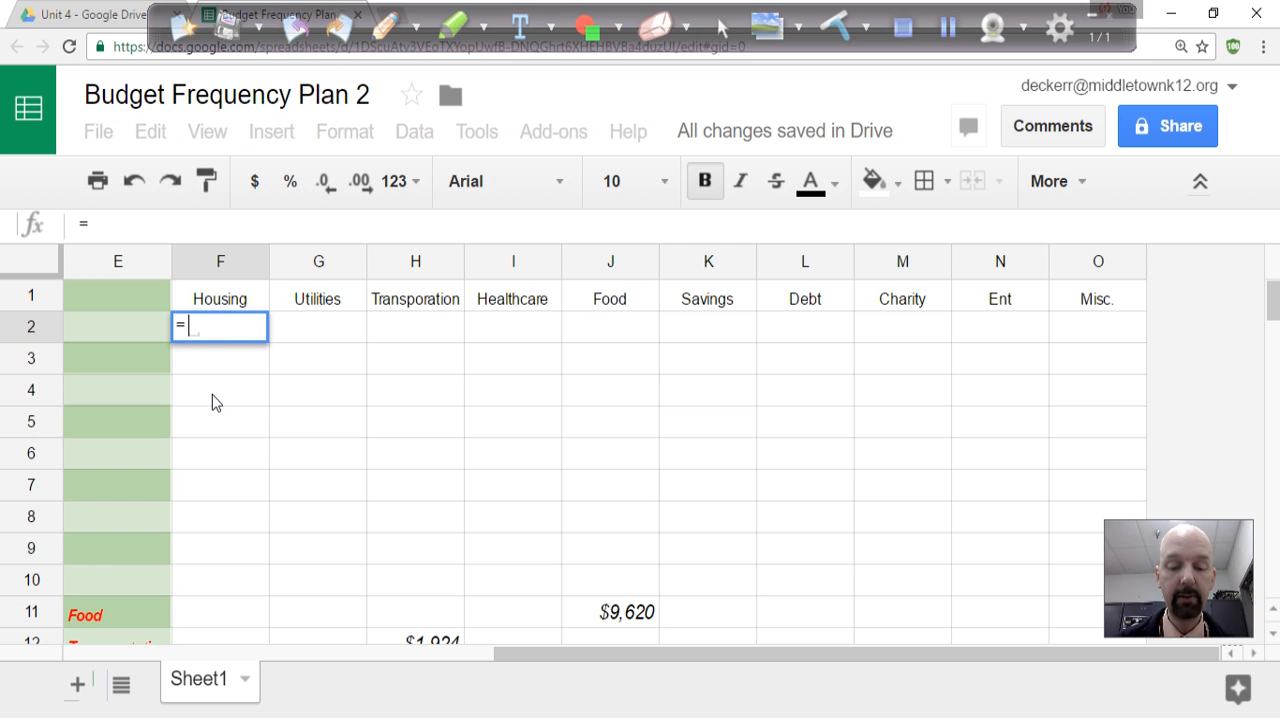
type("sum")
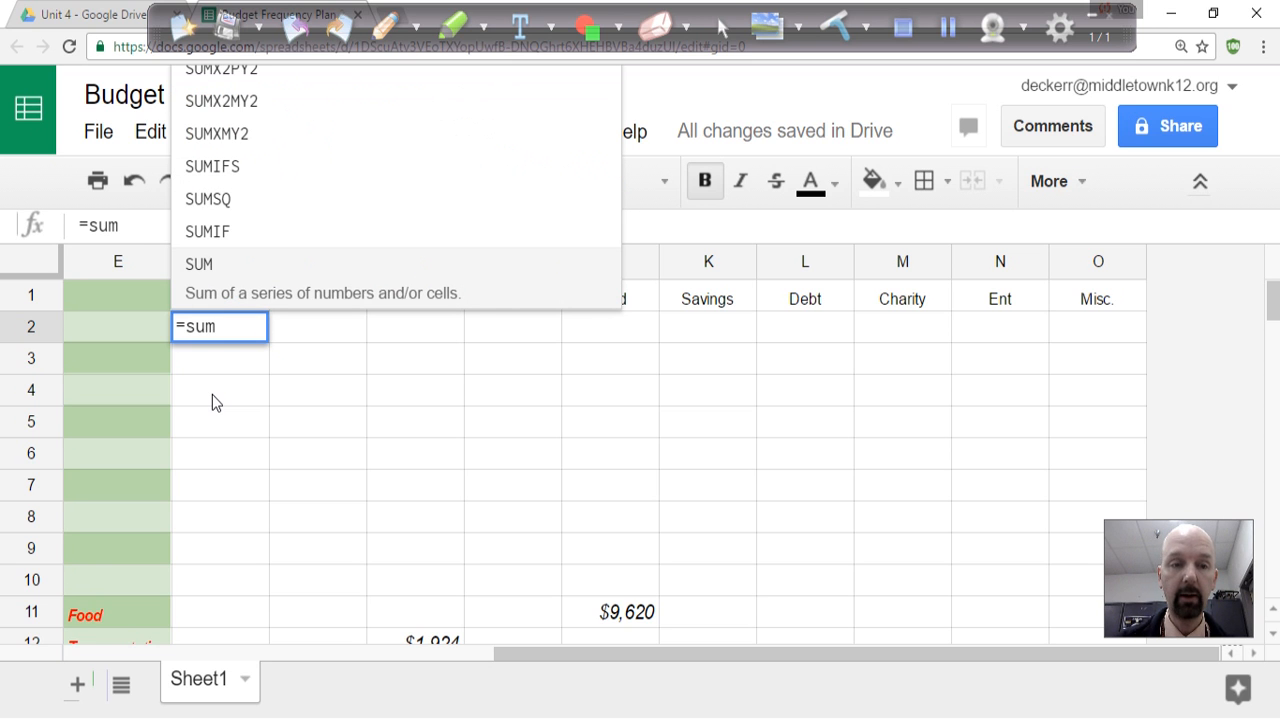
type("(")
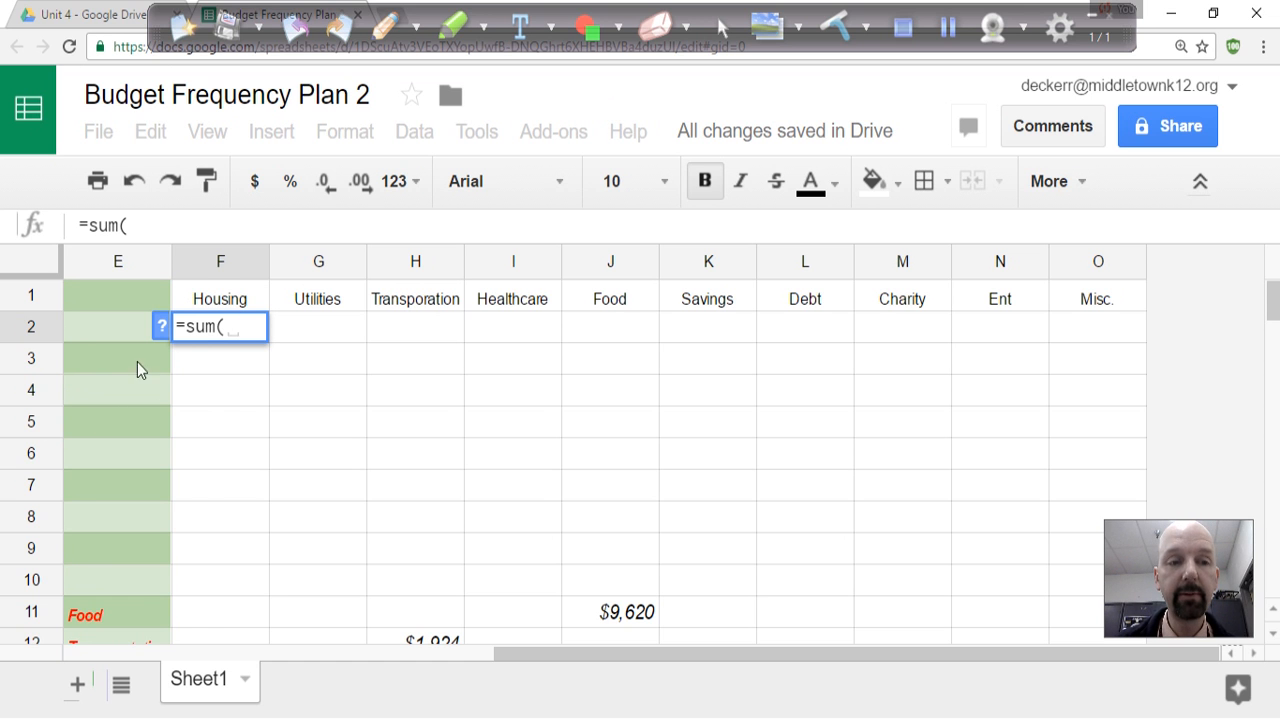
scroll(249, 371, "down", 15)
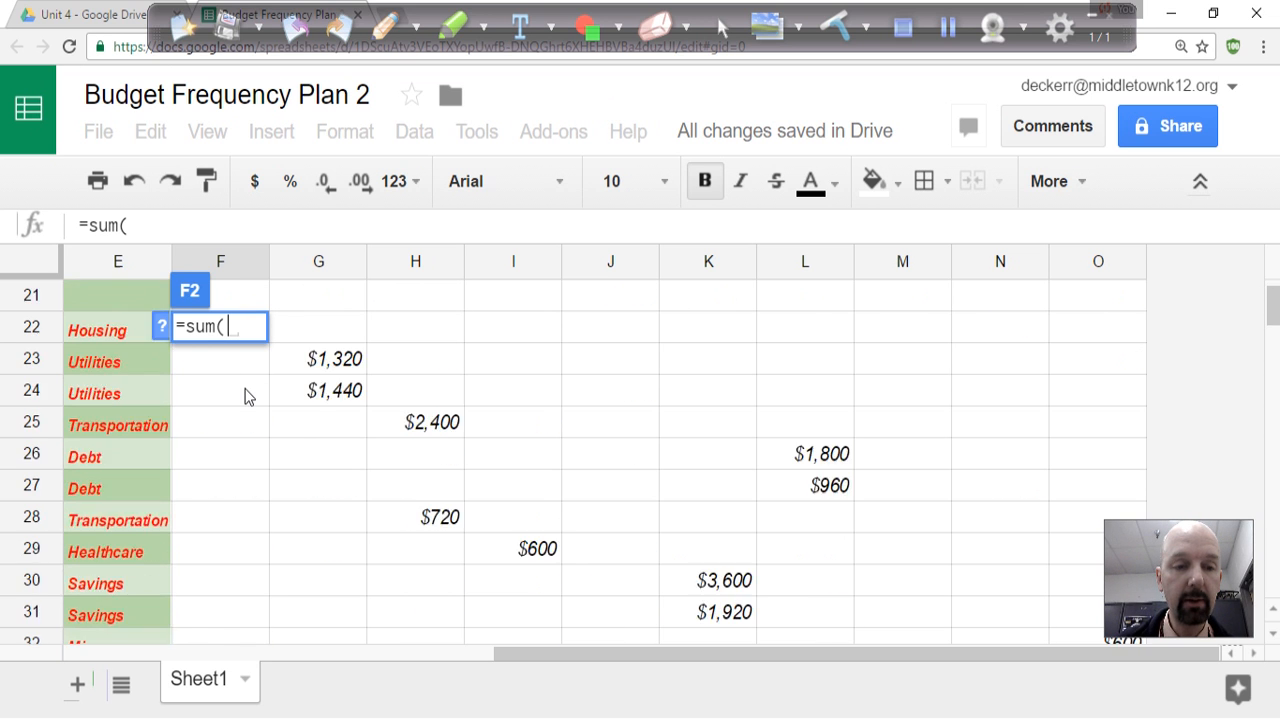
scroll(249, 395, "down", 2)
scroll(249, 395, "up", 6)
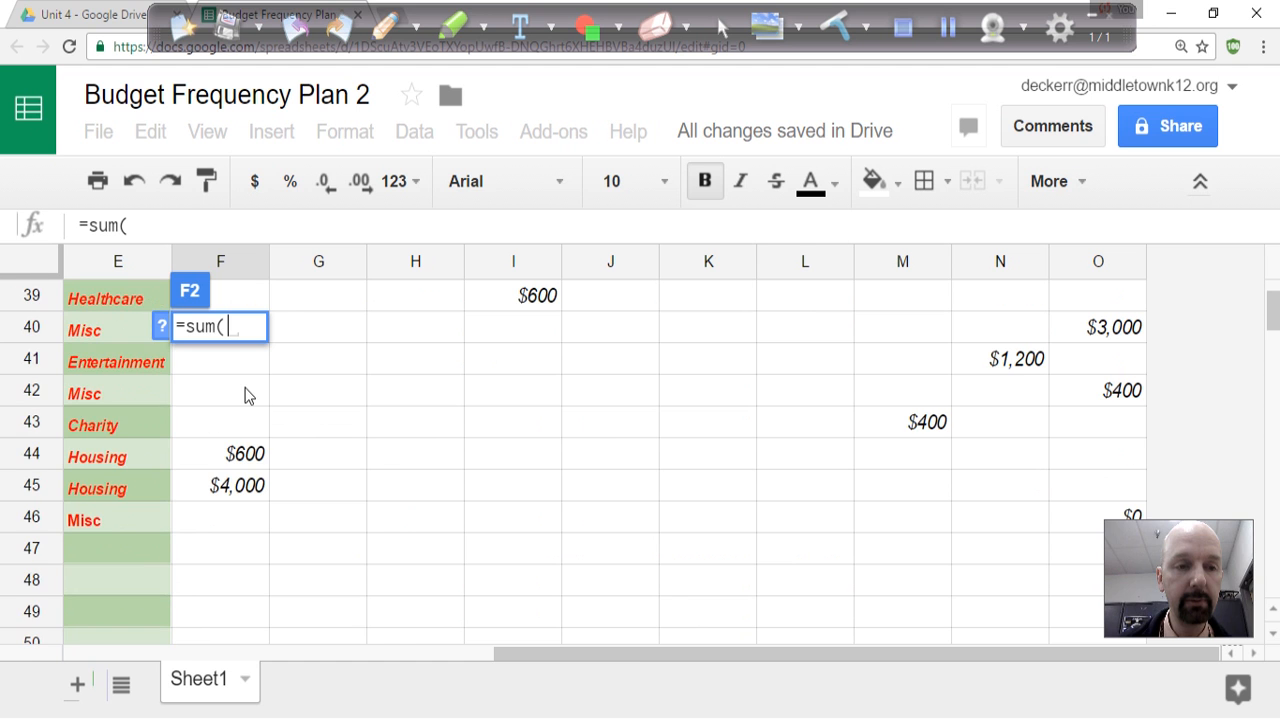
left_click_drag(623, 654, 333, 668)
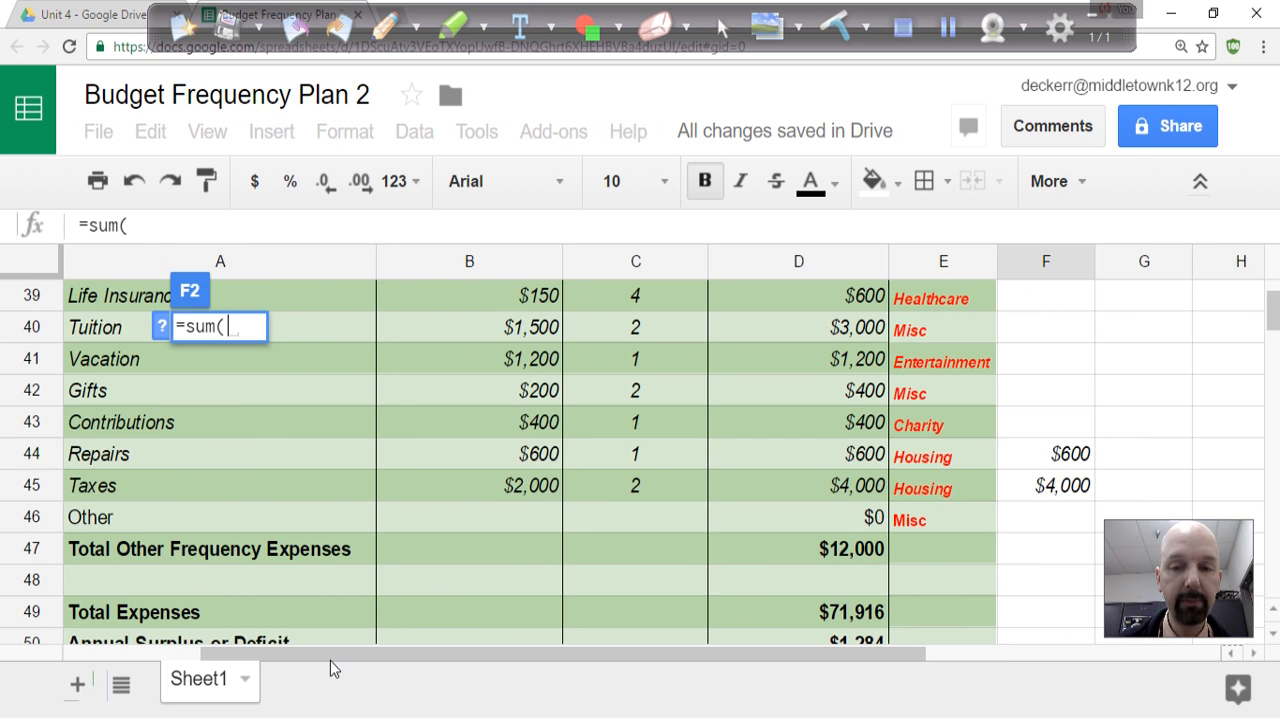
left_click_drag(333, 668, 536, 674)
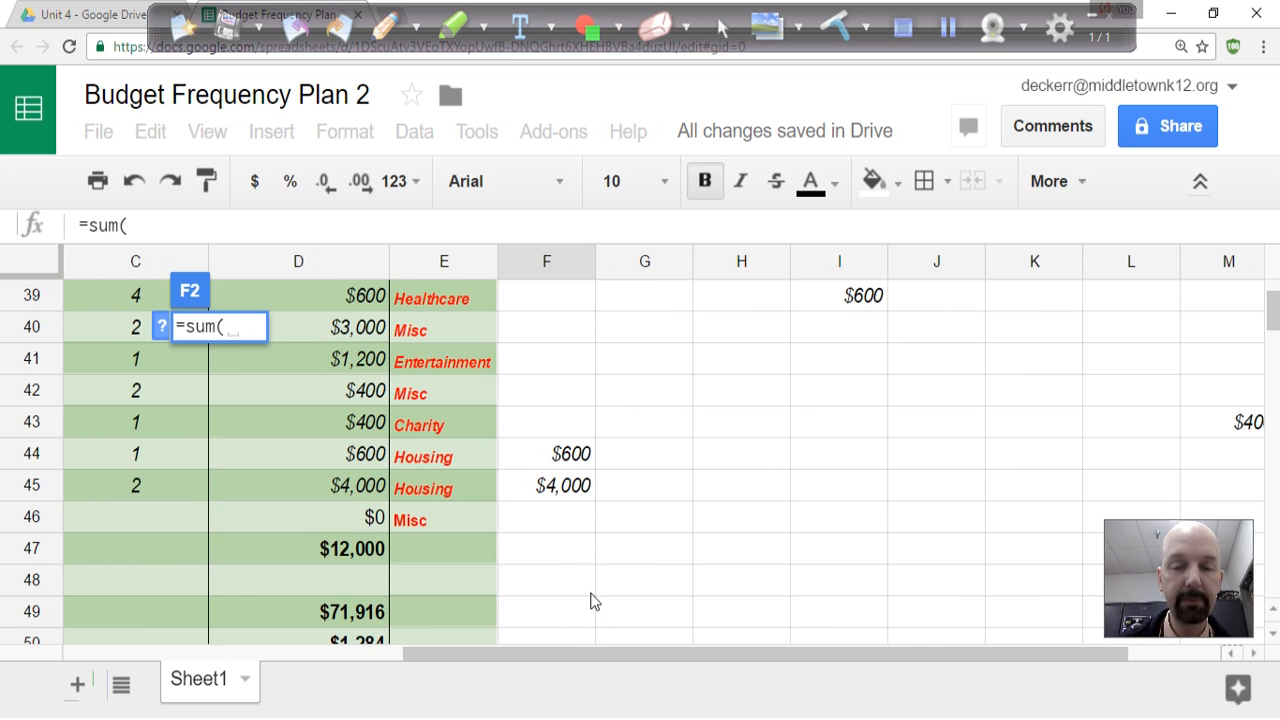
scroll(591, 600, "up", 12)
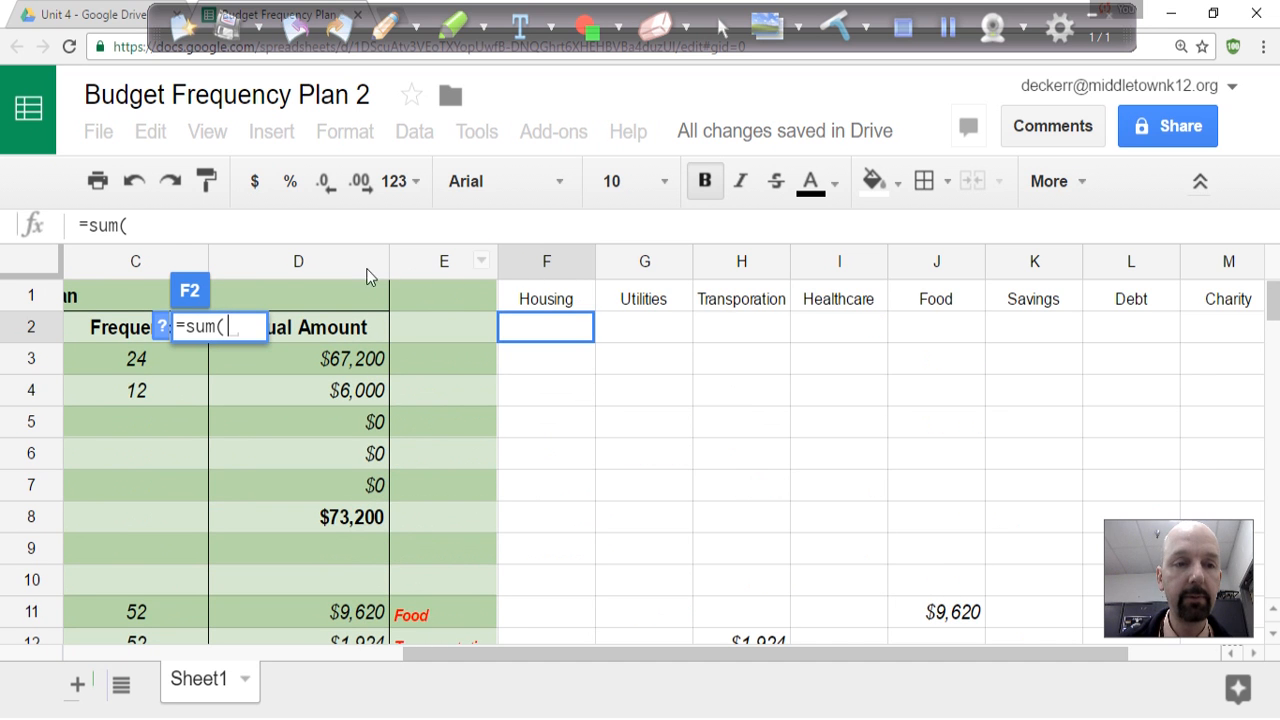
left_click(140, 227)
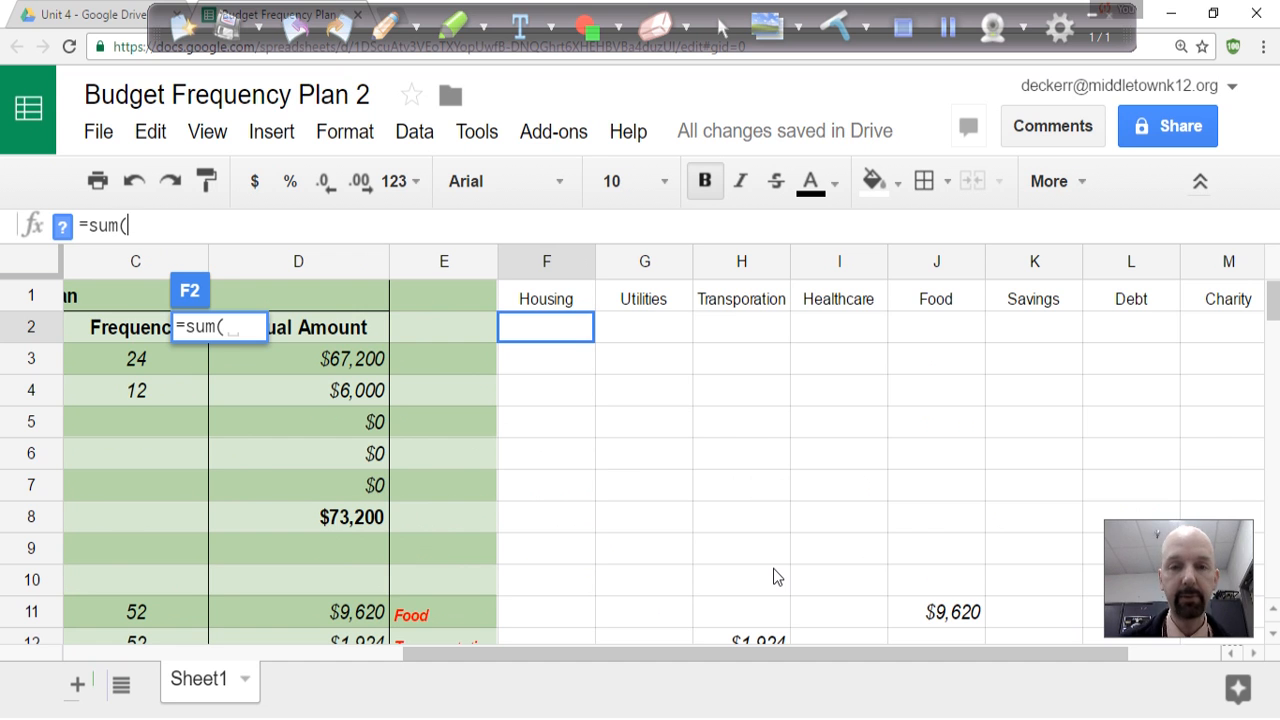
type("f")
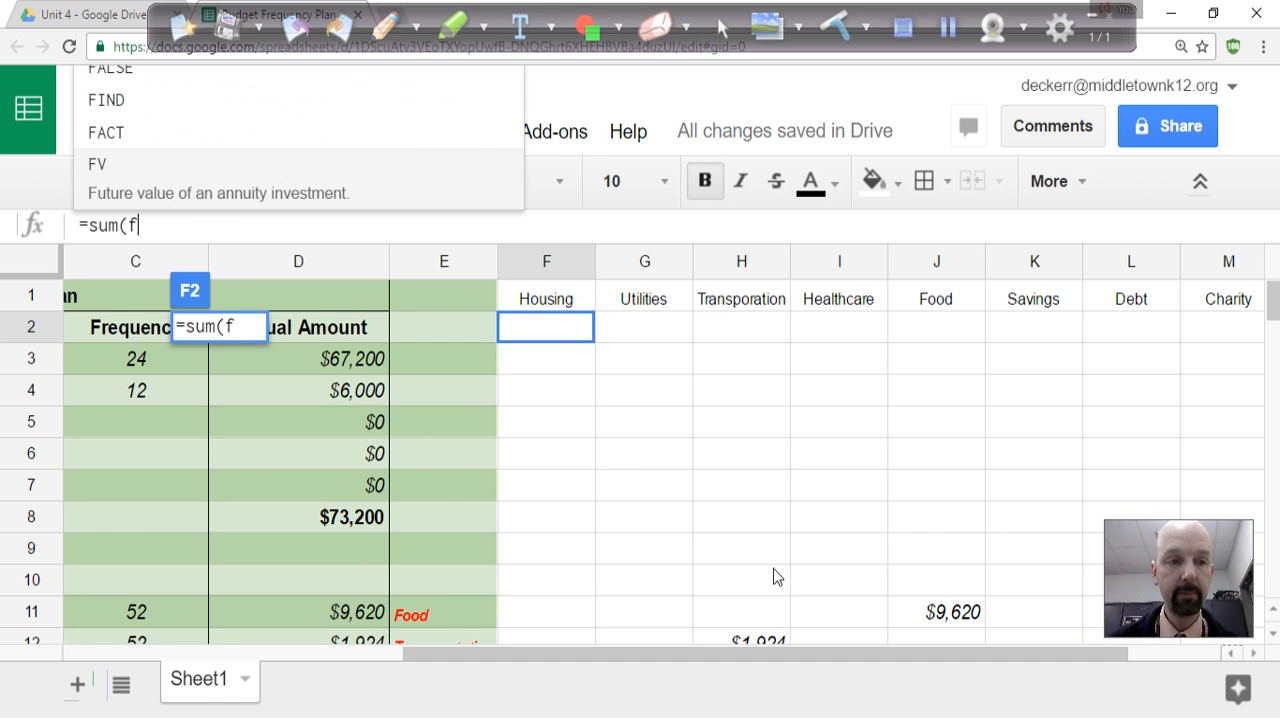
type("2")
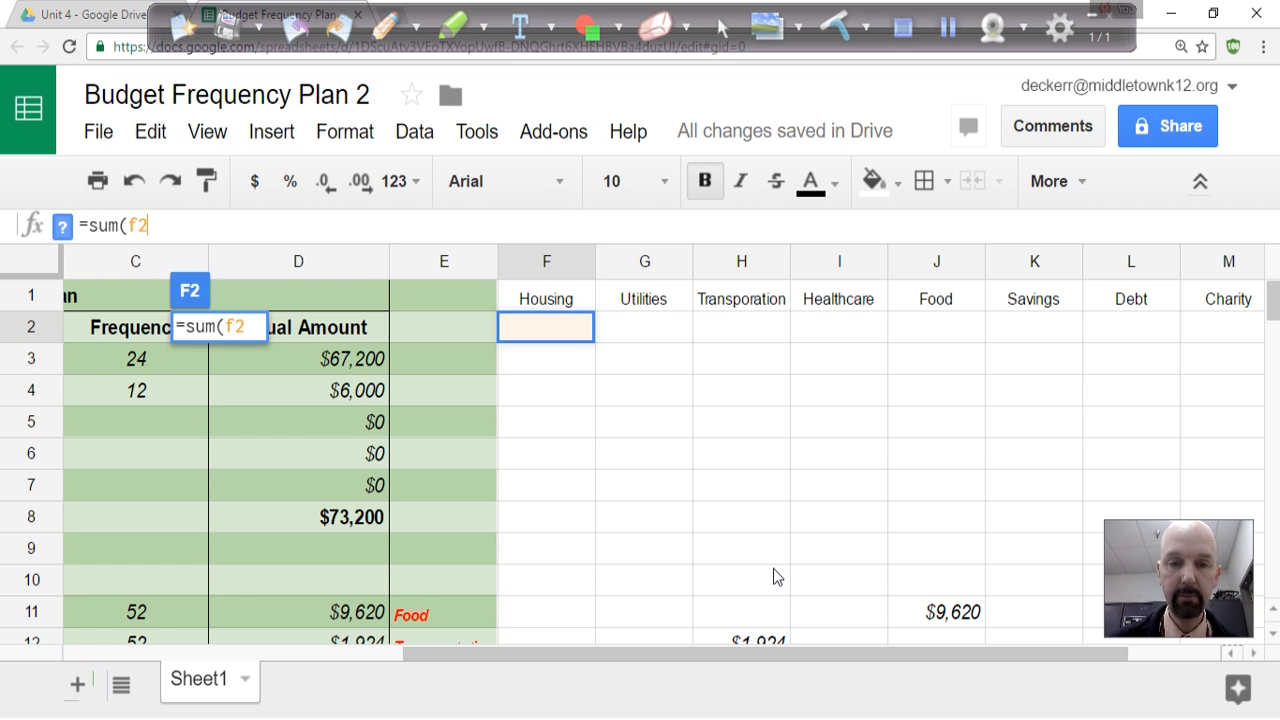
type(":")
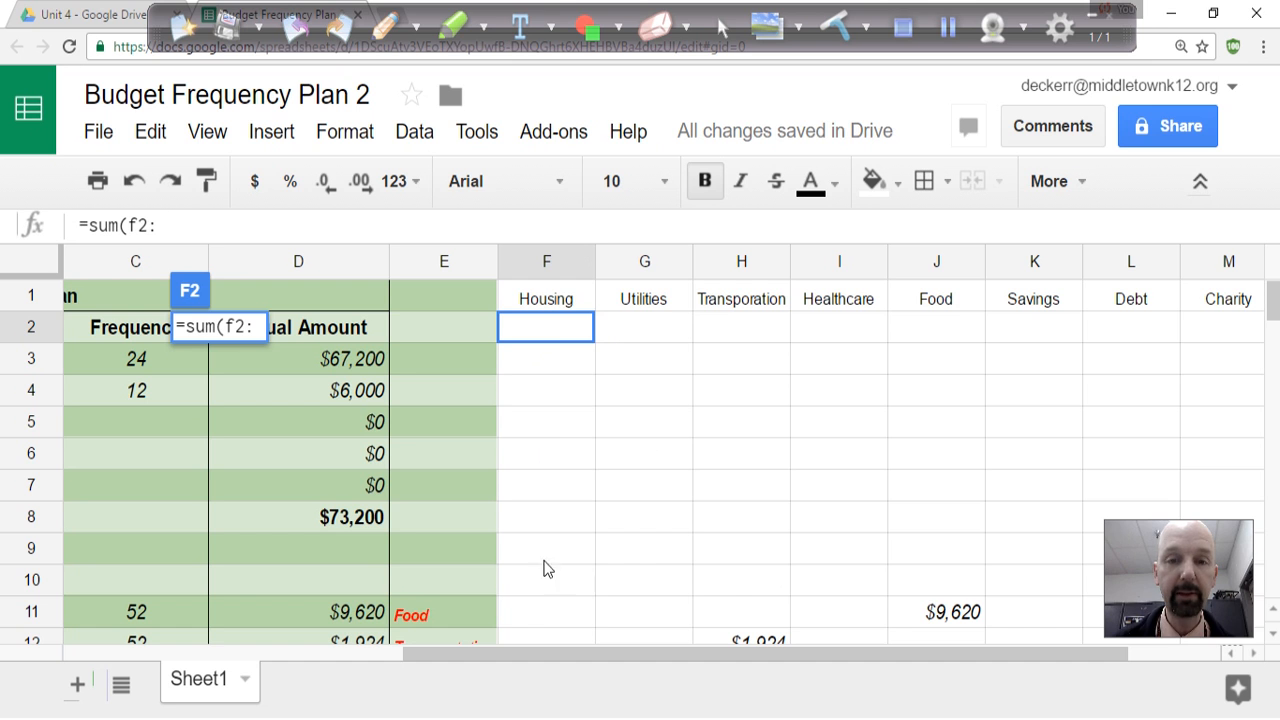
scroll(551, 389, "down", 1)
scroll(553, 390, "up", 1)
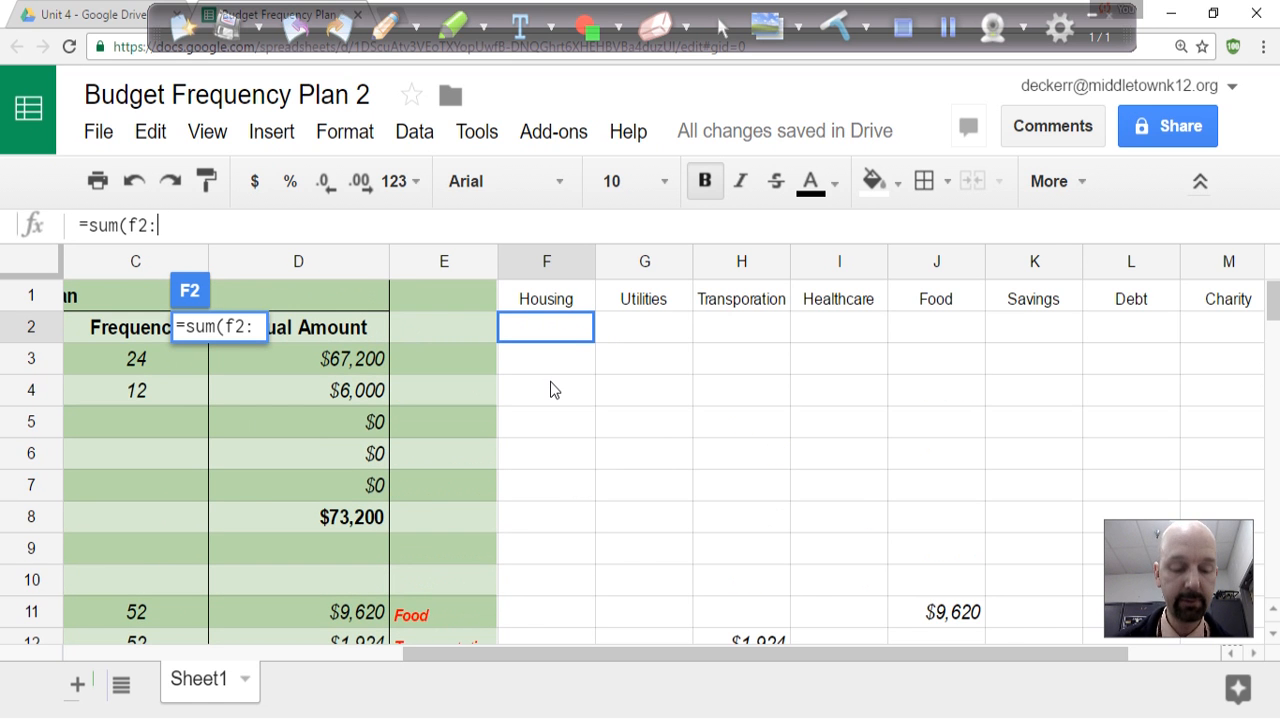
type("f46")
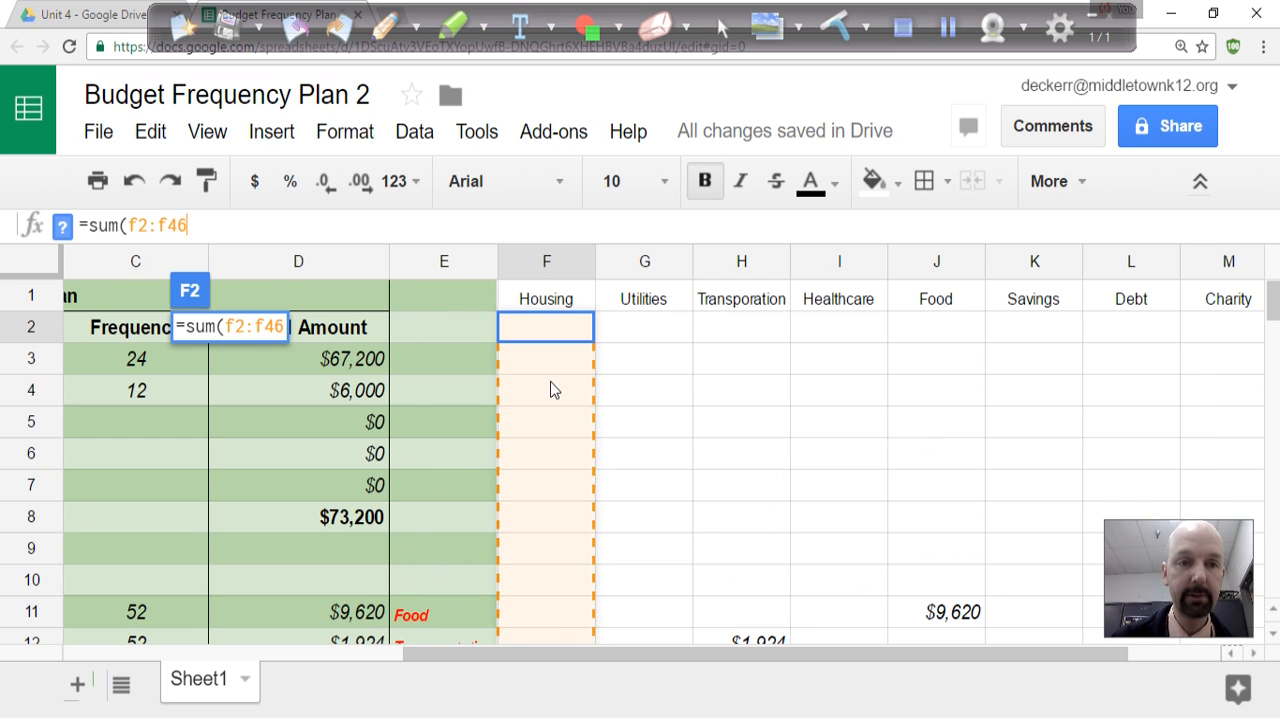
type(")")
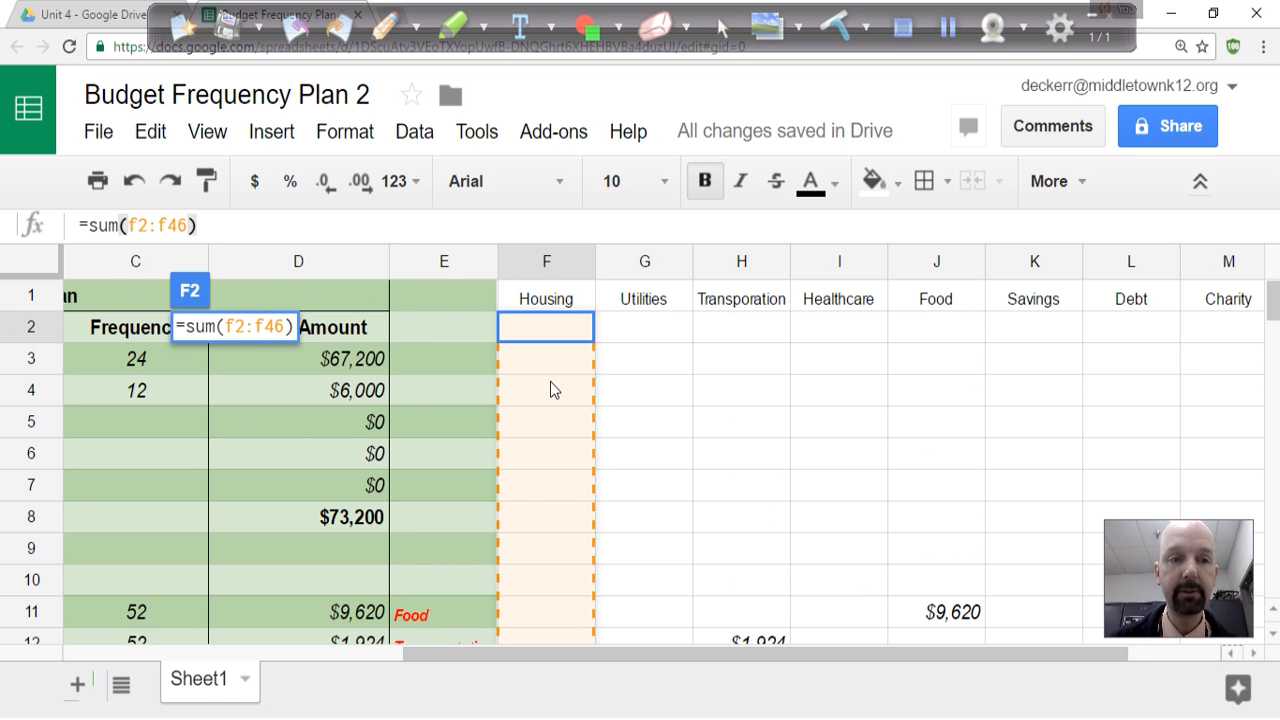
key("Return")
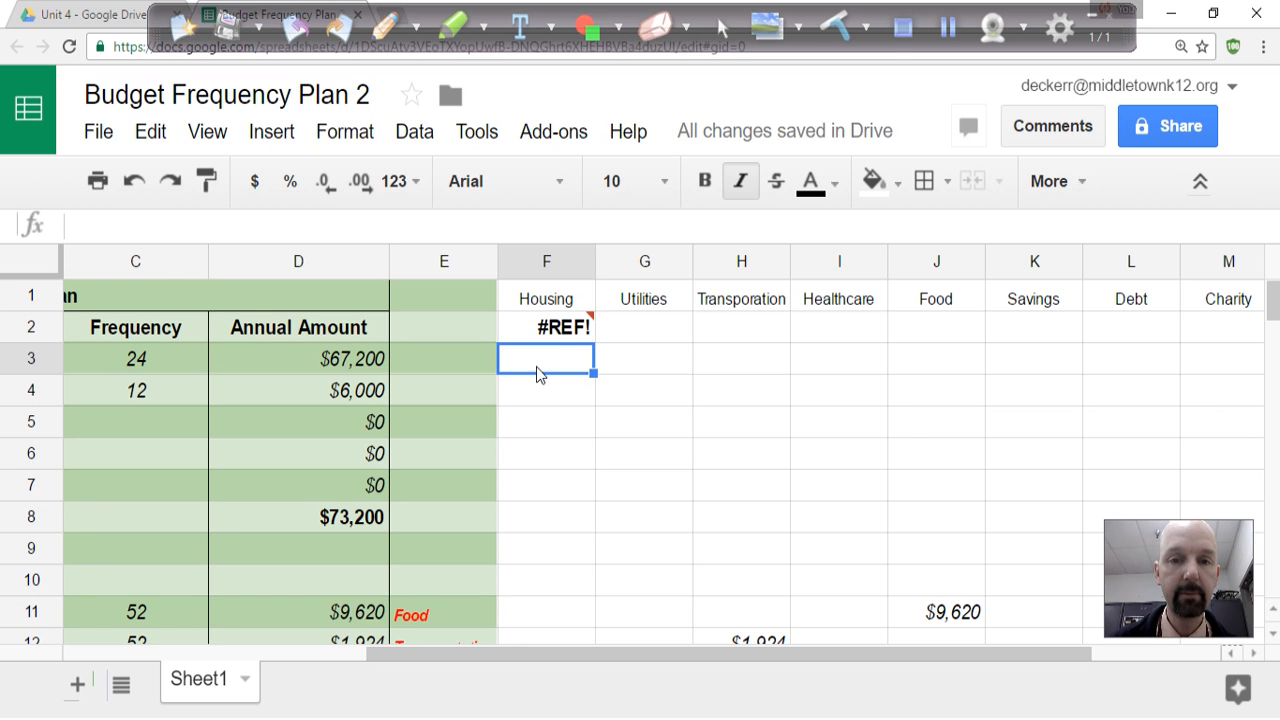
Correct the Housing total formula in F2 to =sum(F3:F46) so the range starts below the total cell.
left_click(532, 336)
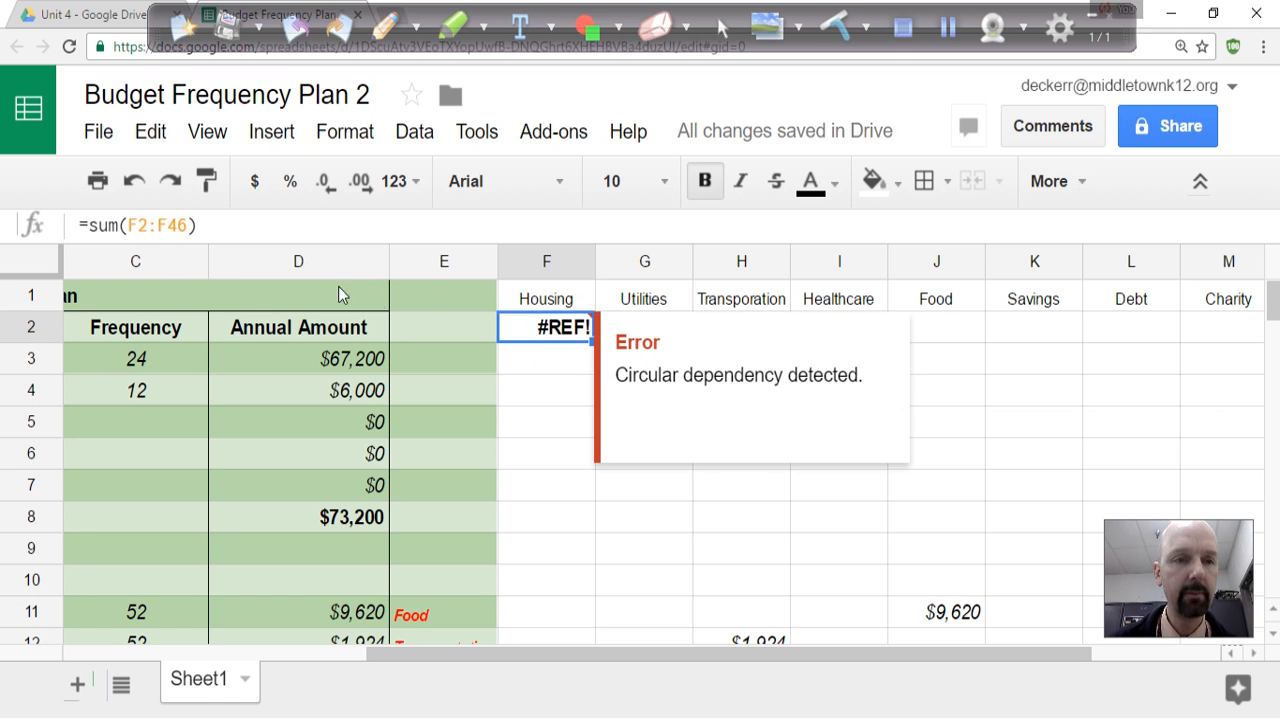
left_click(203, 242)
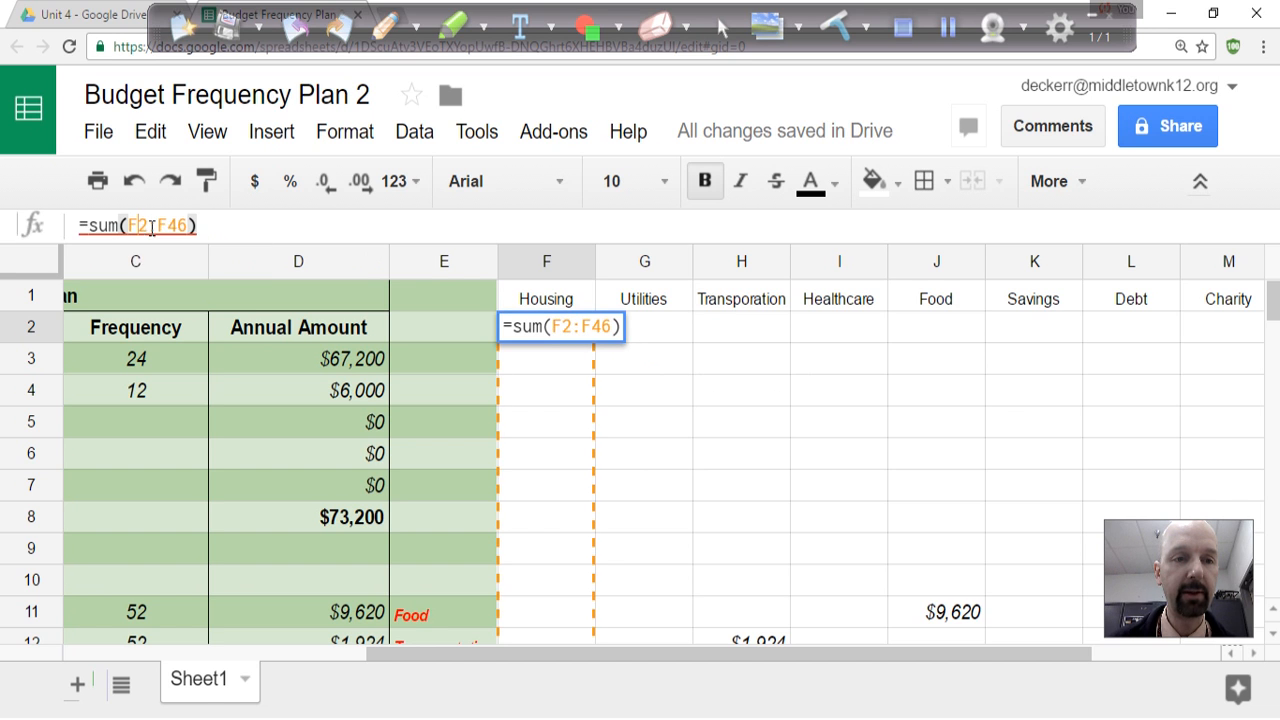
left_click(155, 237)
key("BackSpace")
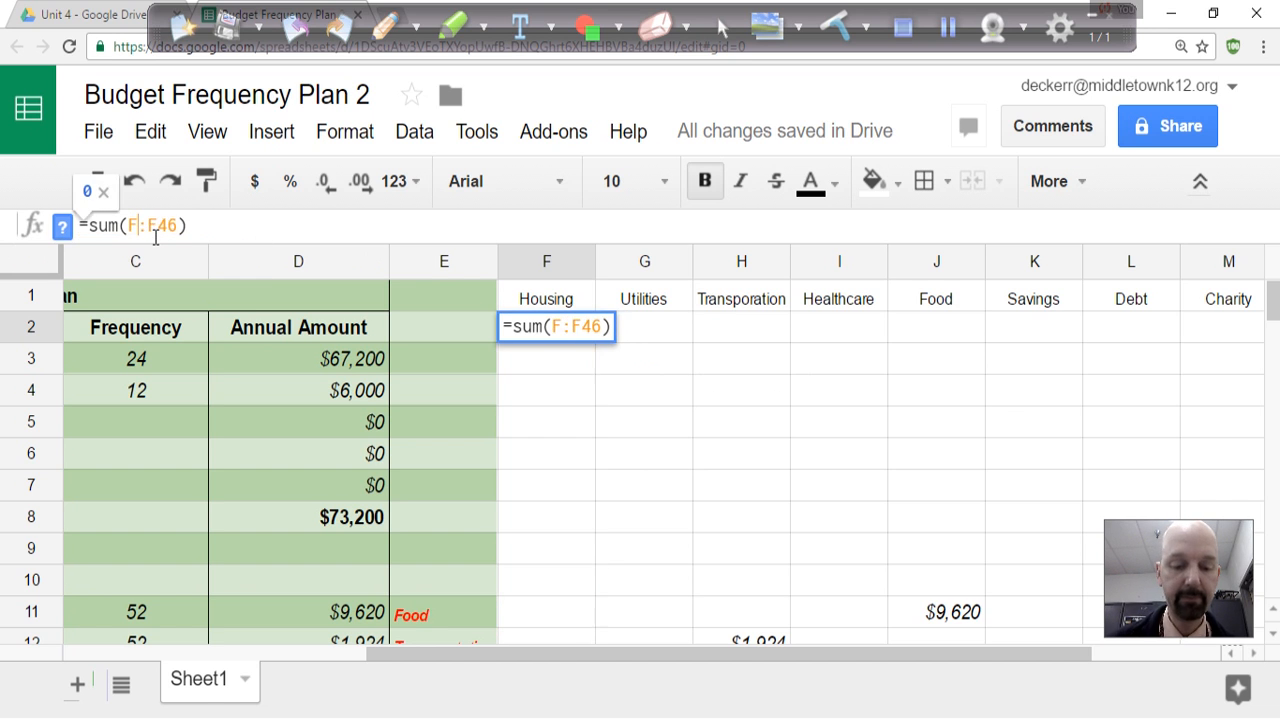
type("3")
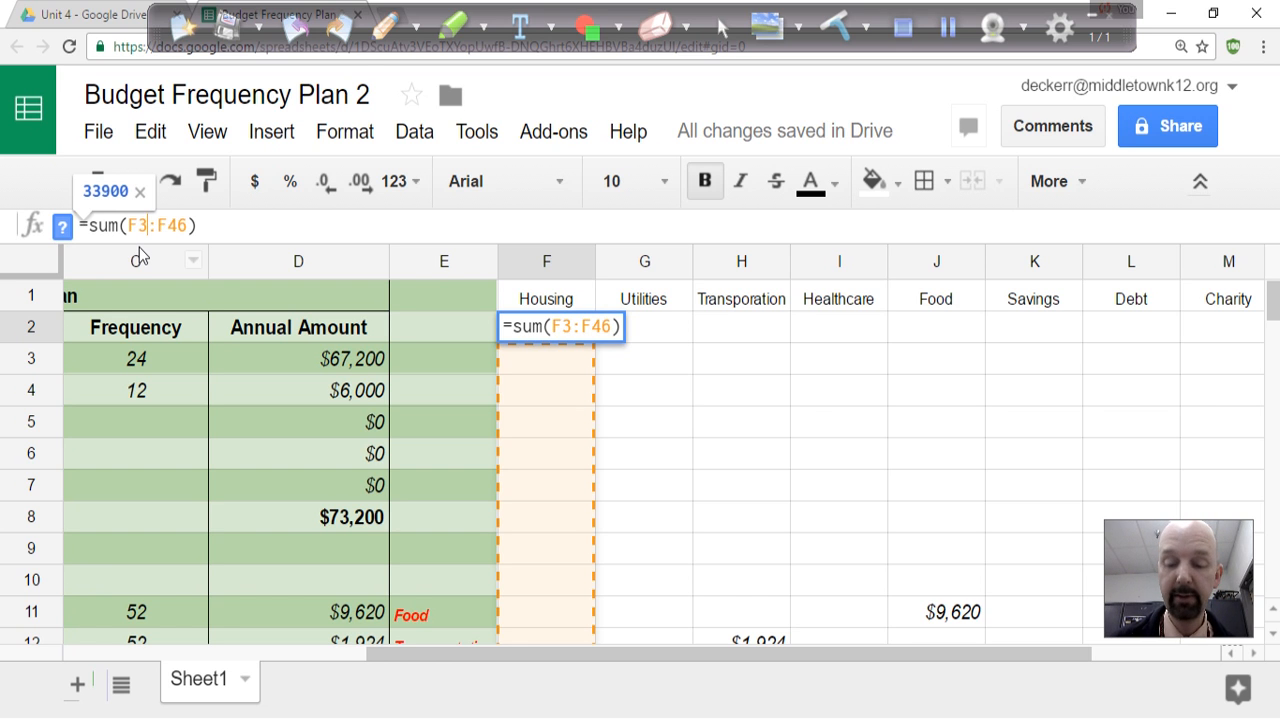
key("Return")
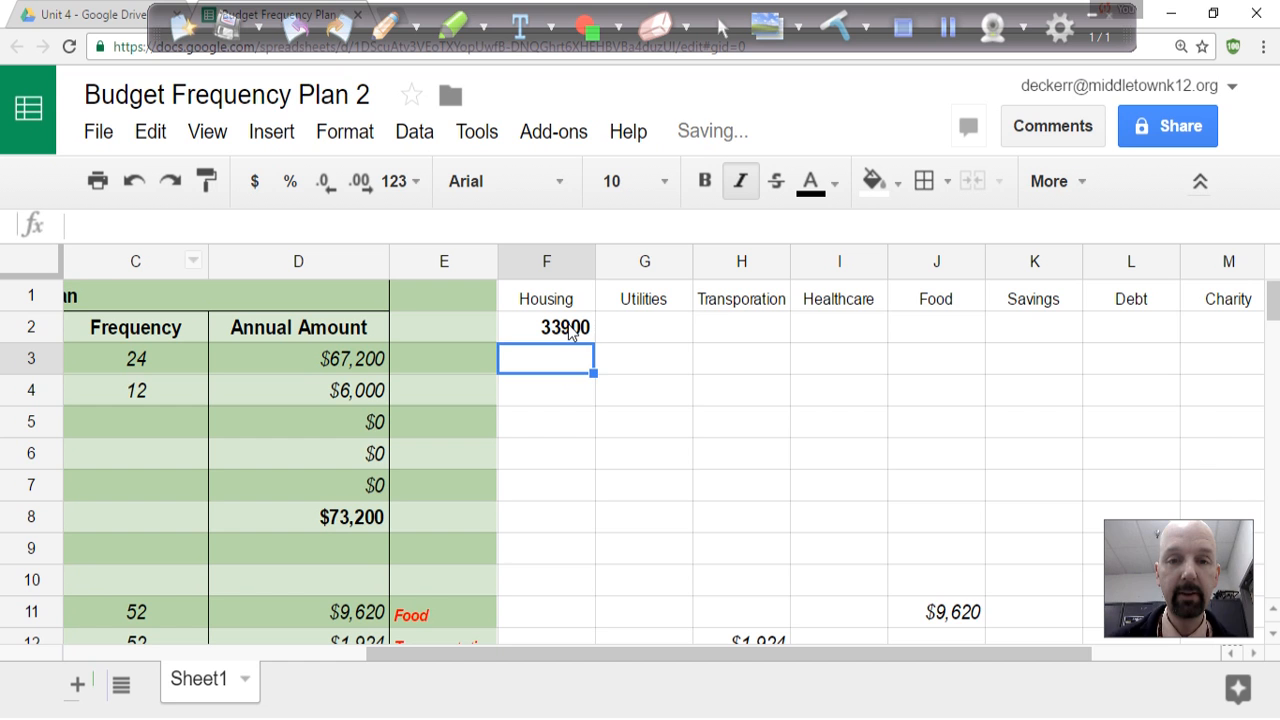
Fill the Housing total formula from F2 across to O2 and format all the category totals as Currency (rounded).
left_click(574, 328)
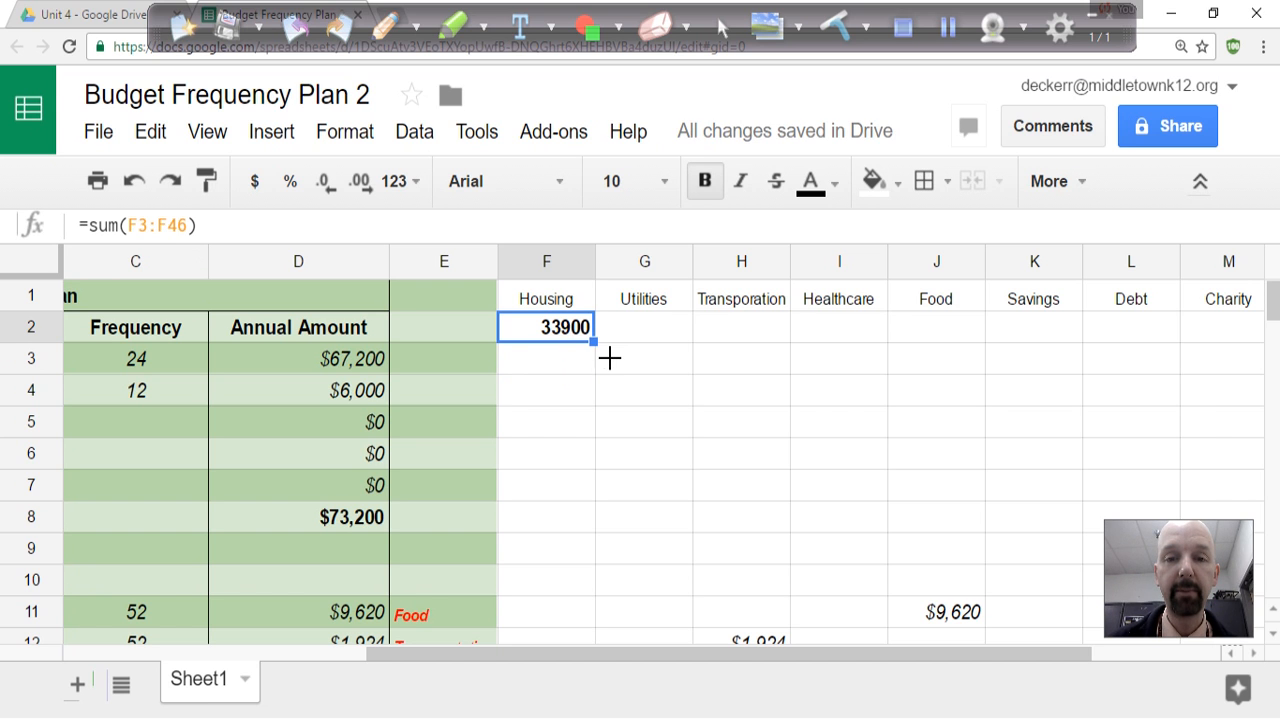
left_click_drag(610, 358, 1091, 346)
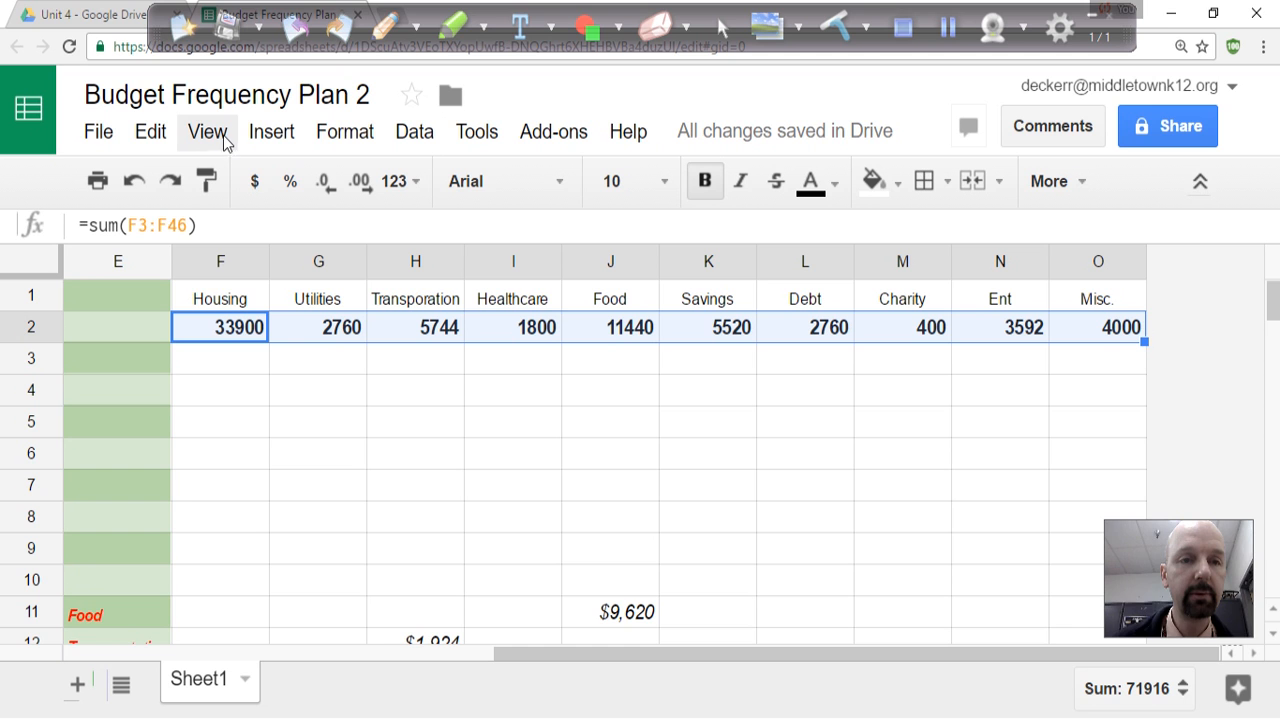
left_click(336, 134)
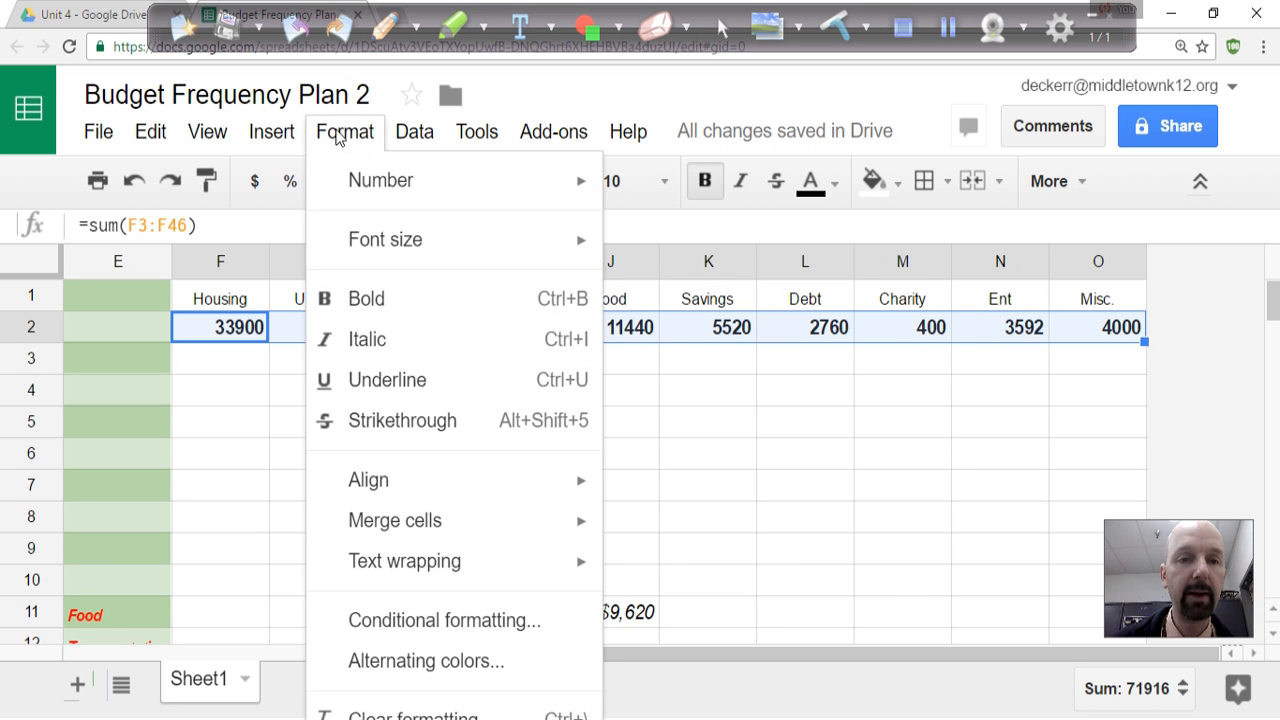
mouse_move(396, 193)
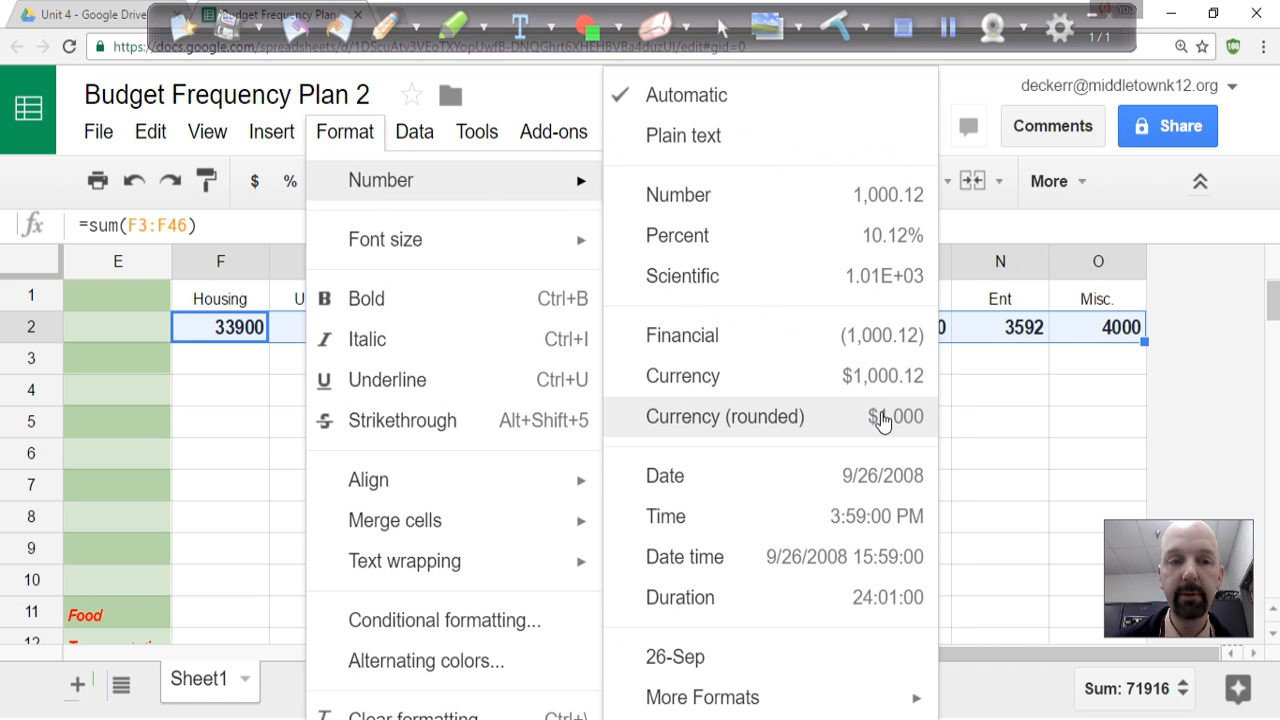
left_click(882, 421)
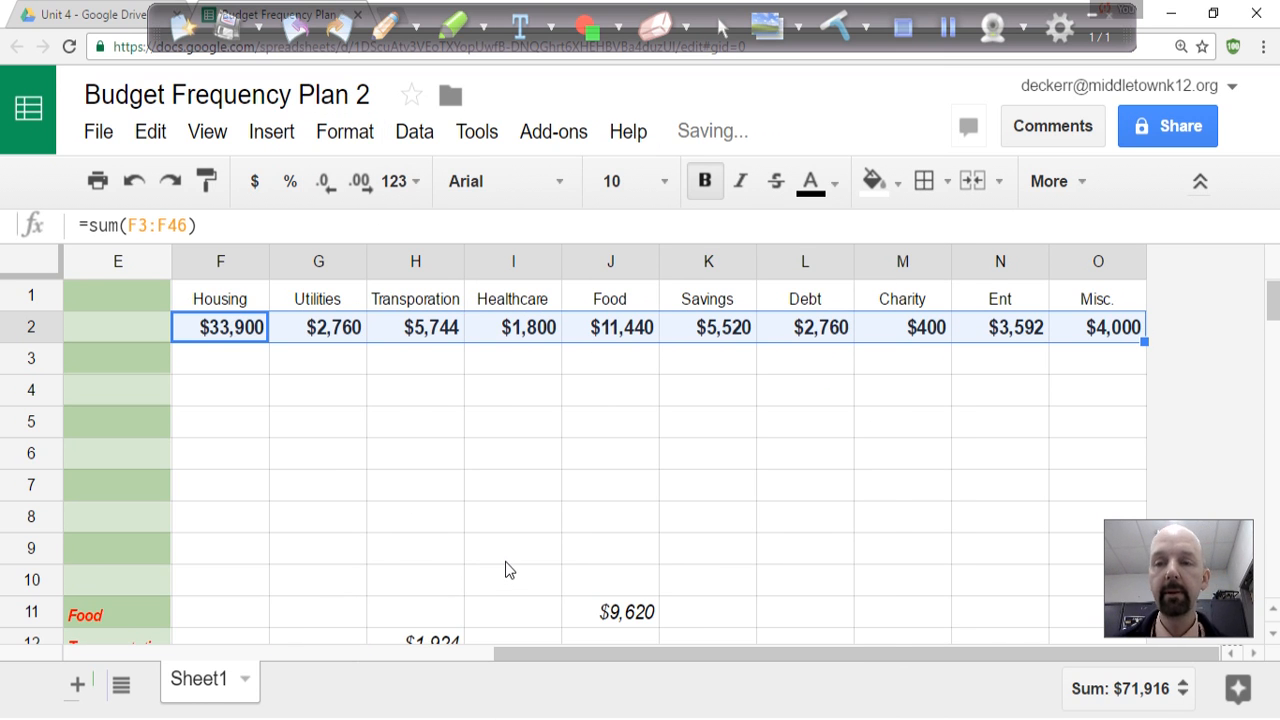